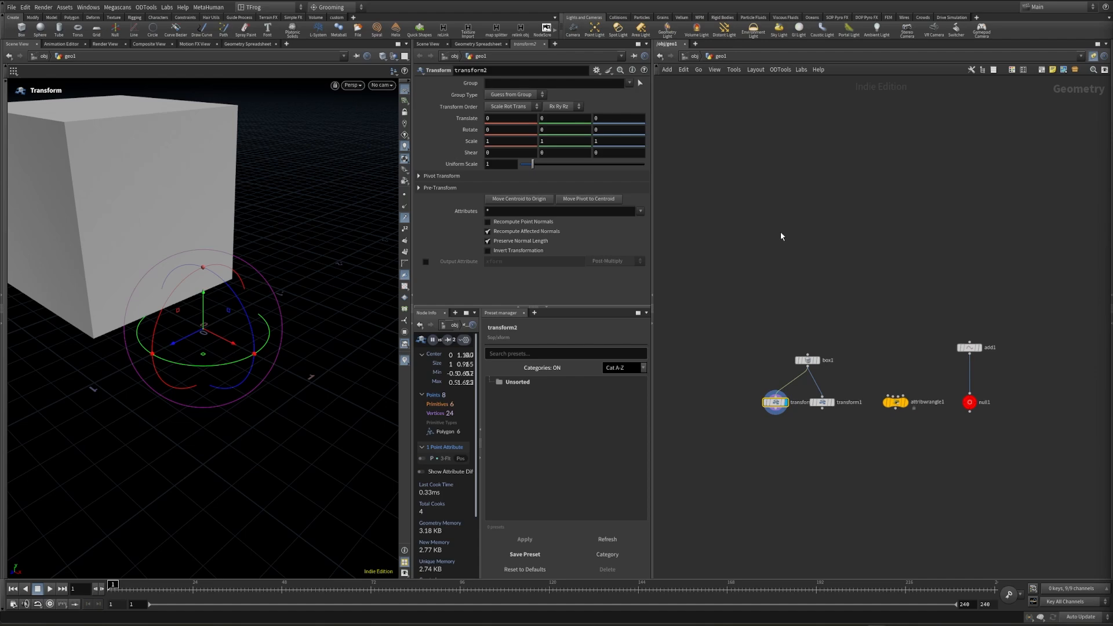
Display the transform1 node and rotate the box about 36.4 degrees around the Y axis through its centered pivot.
click(821, 402)
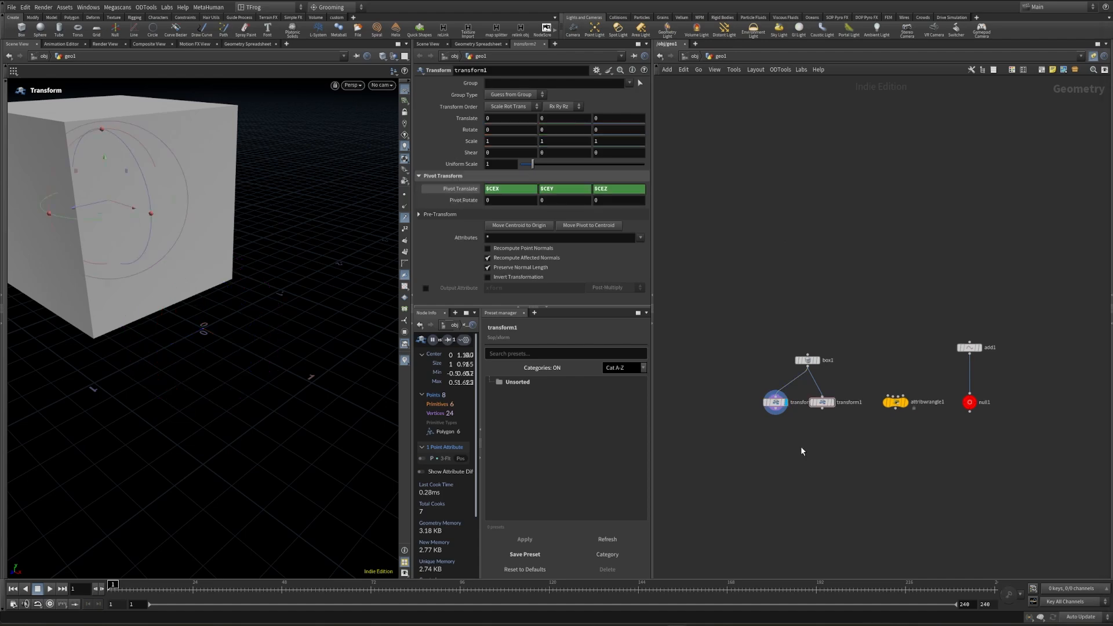
alt+drag(194, 284, 255, 301)
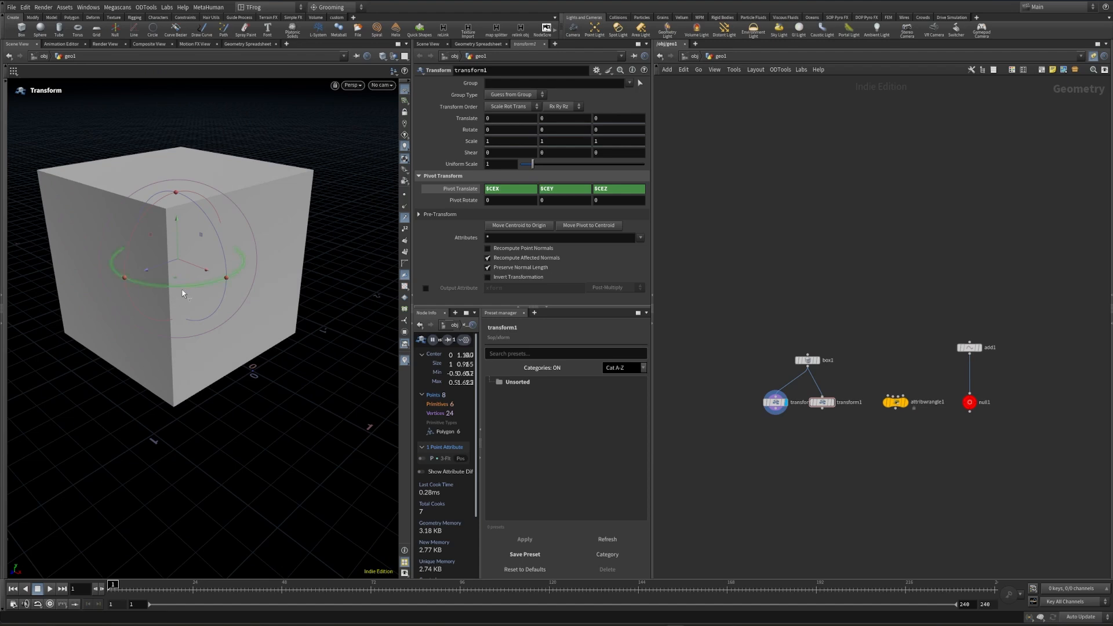
drag(182, 289, 284, 333)
key(ctrl+z)
click(823, 402)
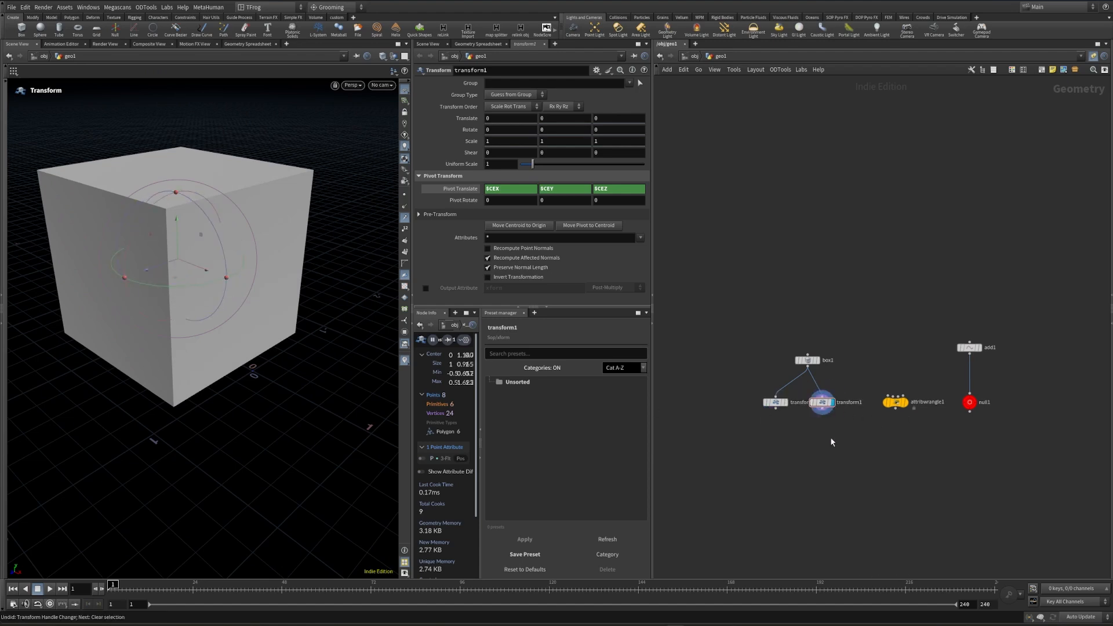
drag(177, 287, 233, 291)
Display the transform2 node and expand its Pivot Transform parameters.
alt+middle_drag(261, 321, 181, 312)
drag(746, 394, 779, 413)
click(786, 403)
alt+drag(232, 362, 205, 357)
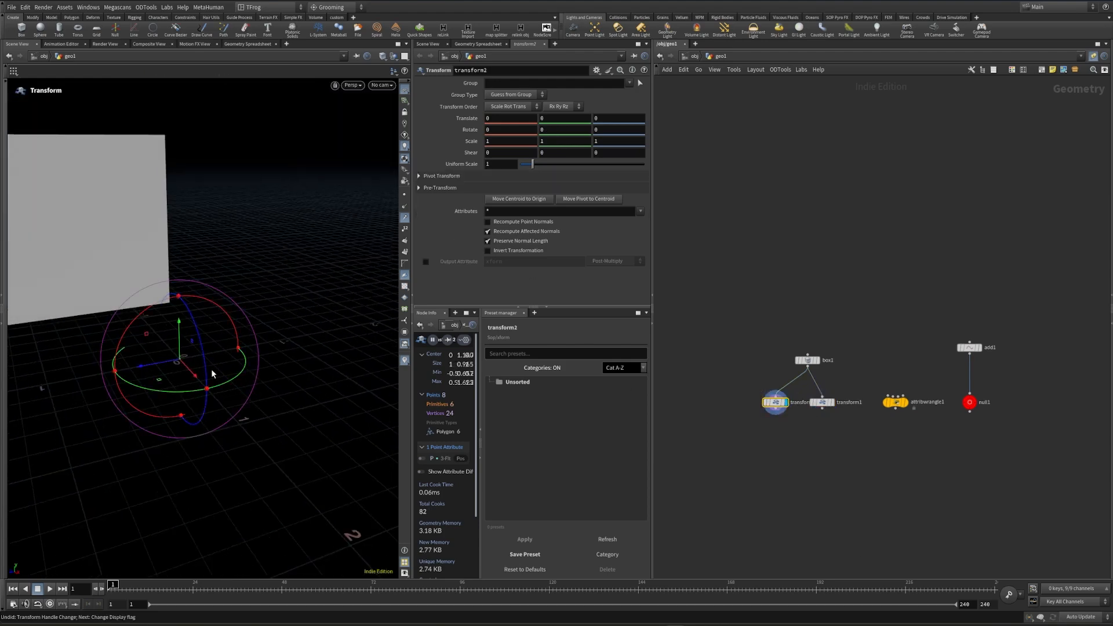
click(443, 176)
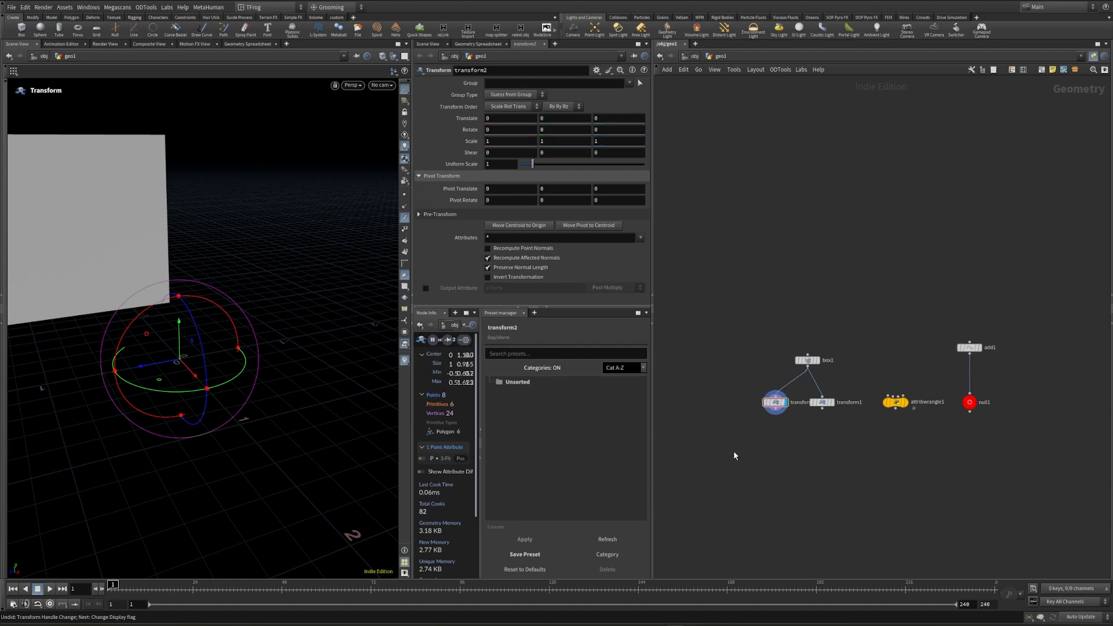
Add another Transform node to the network, below and beside transform2.
key(Tab)
text(tran)
key(Return)
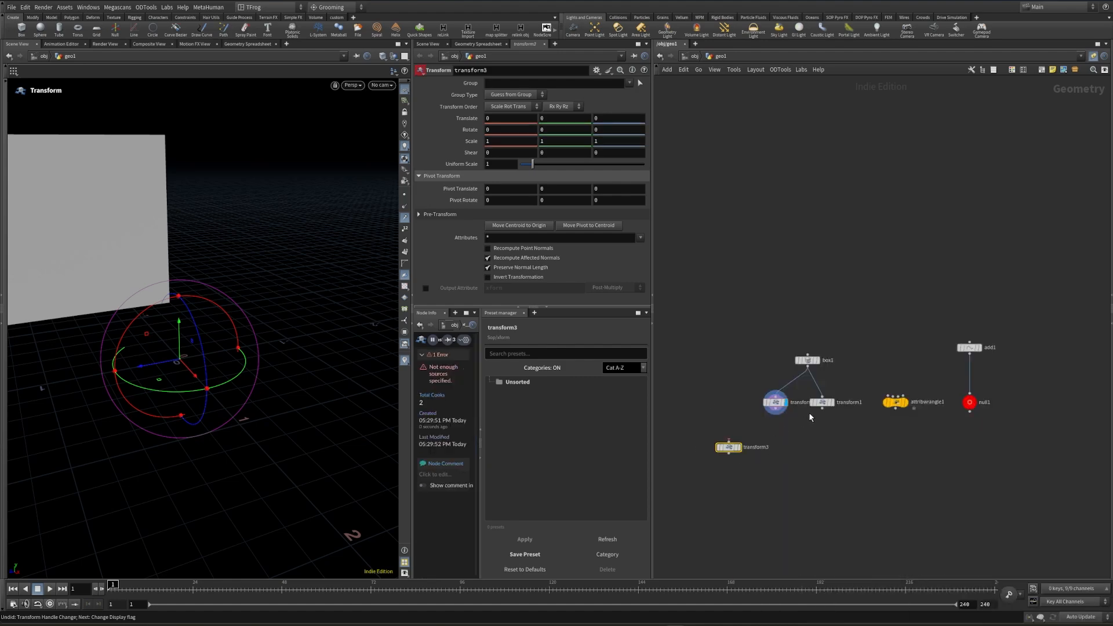
click(754, 473)
Save transform1's settings as a legacy preset named "Pivot center".
click(822, 402)
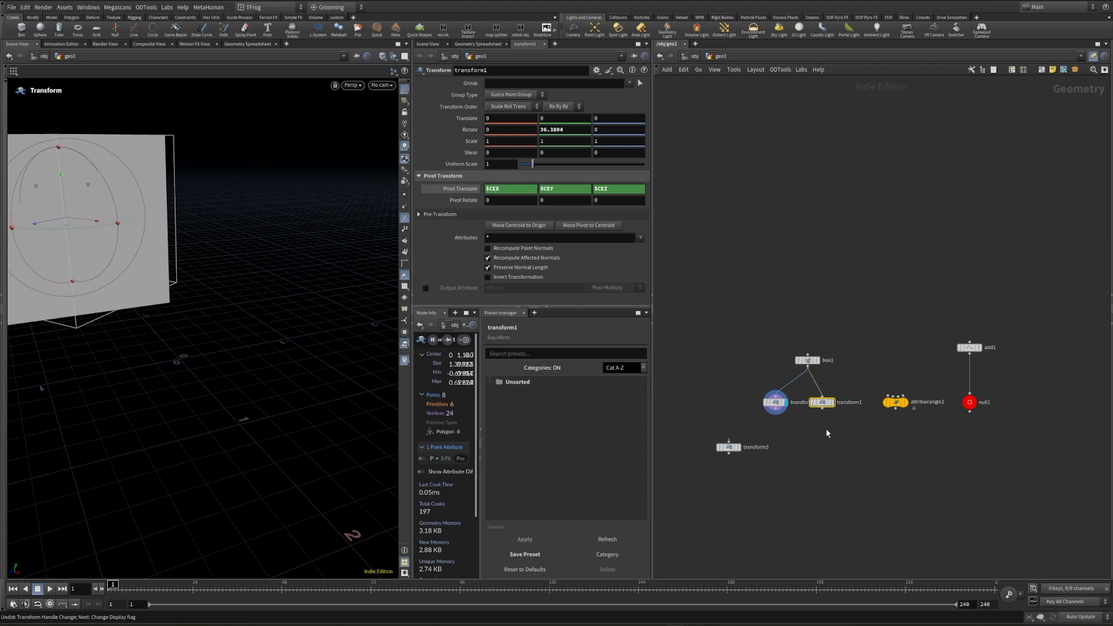
click(596, 72)
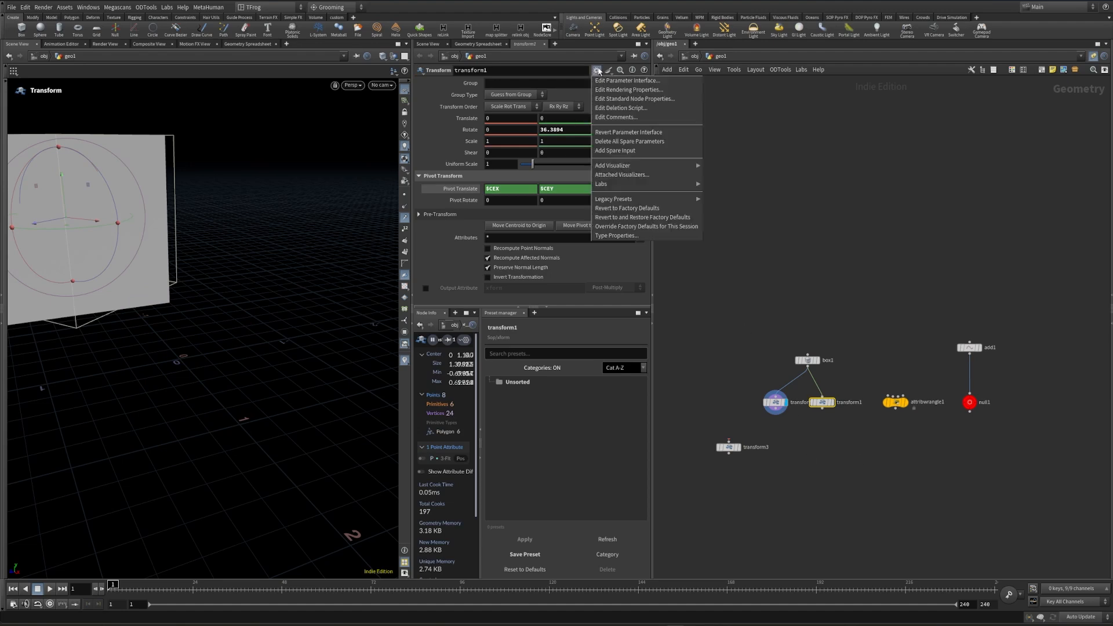
mouse_move(624, 201)
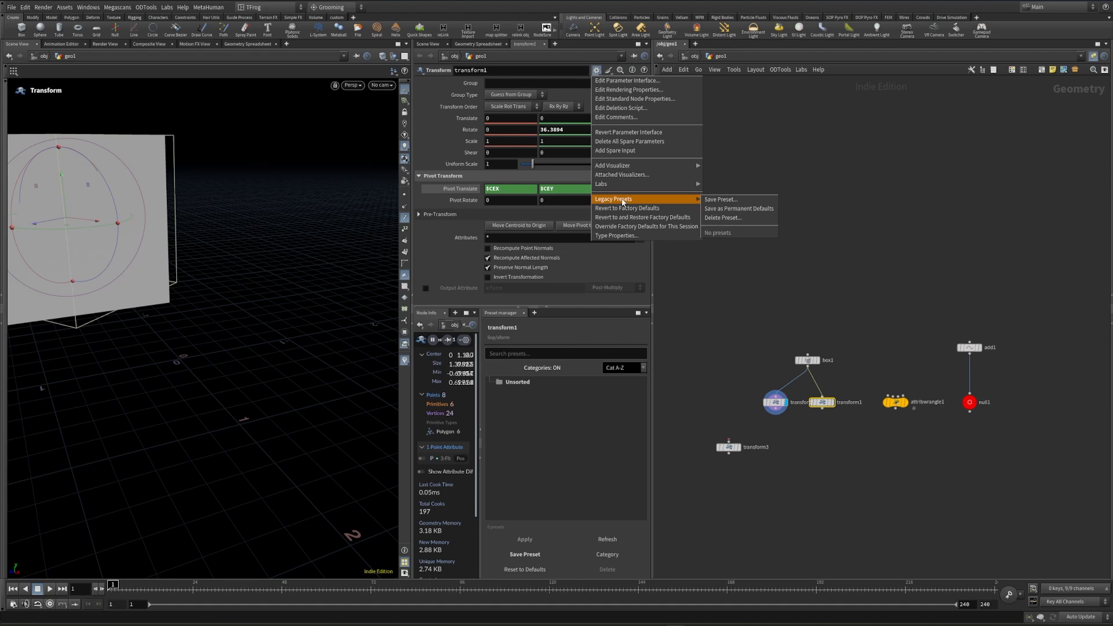
click(714, 199)
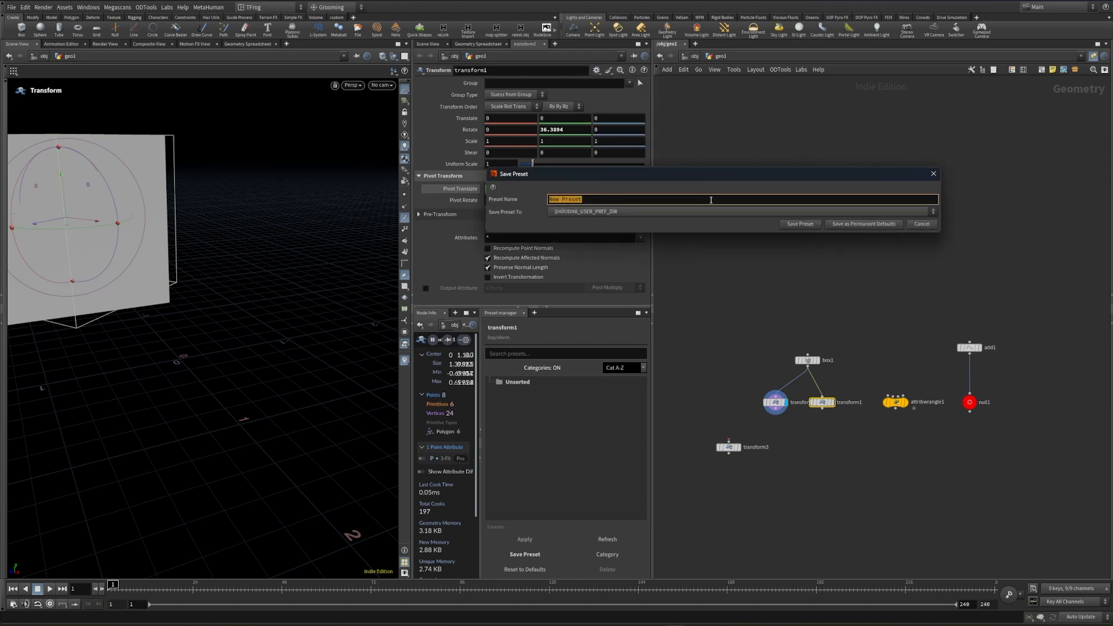
text(Pivot center)
click(796, 224)
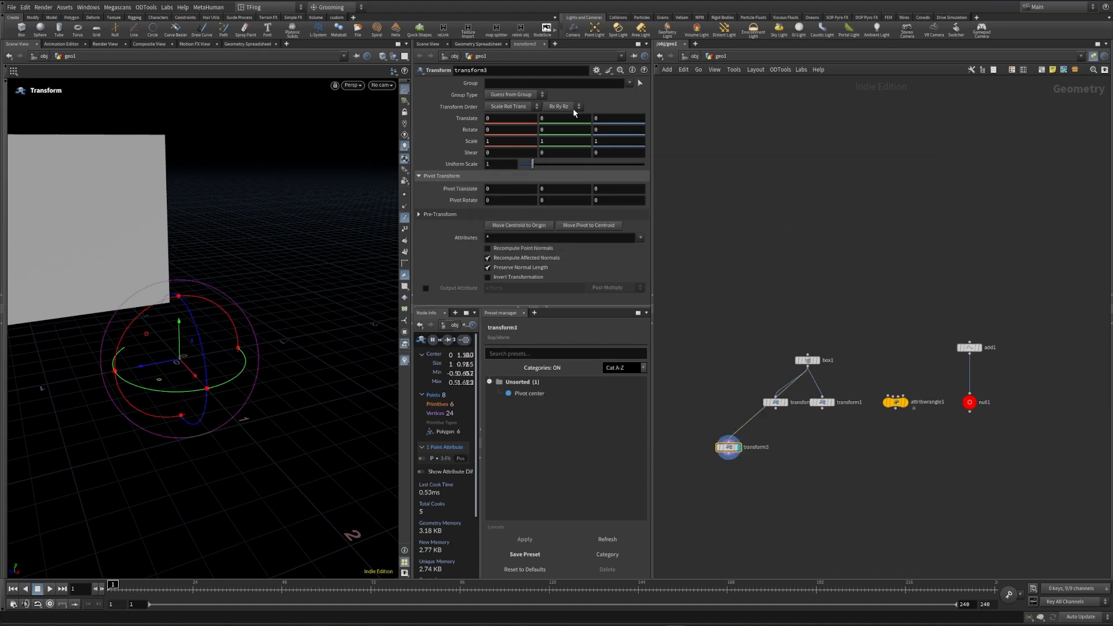
Apply the Pivot center legacy preset to transform3 and compare its parameters with those of transform1.
click(597, 71)
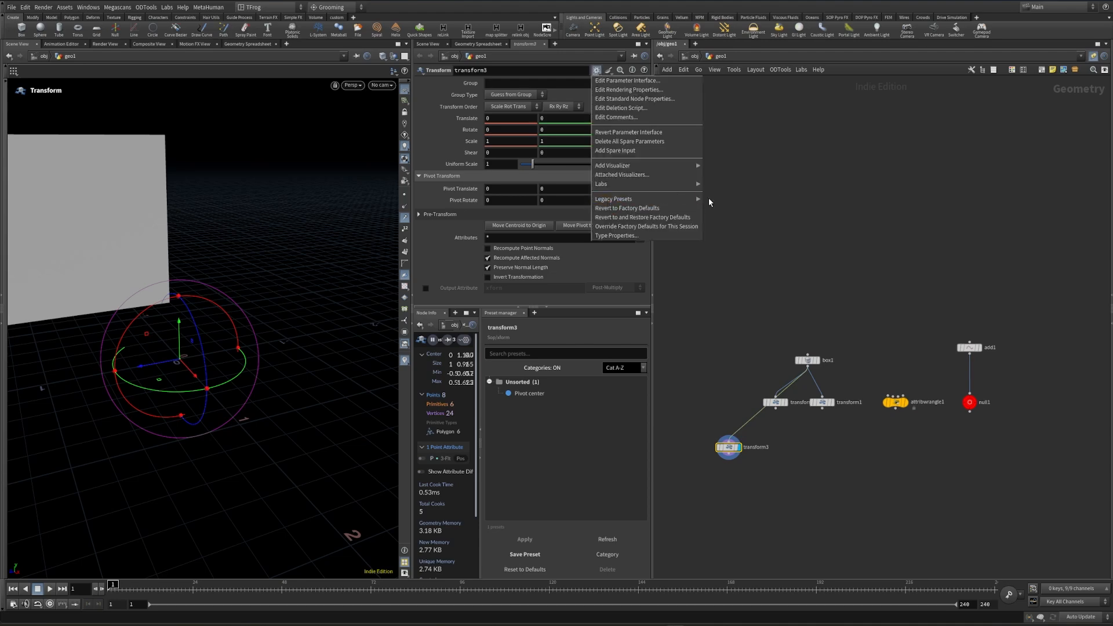
mouse_move(667, 199)
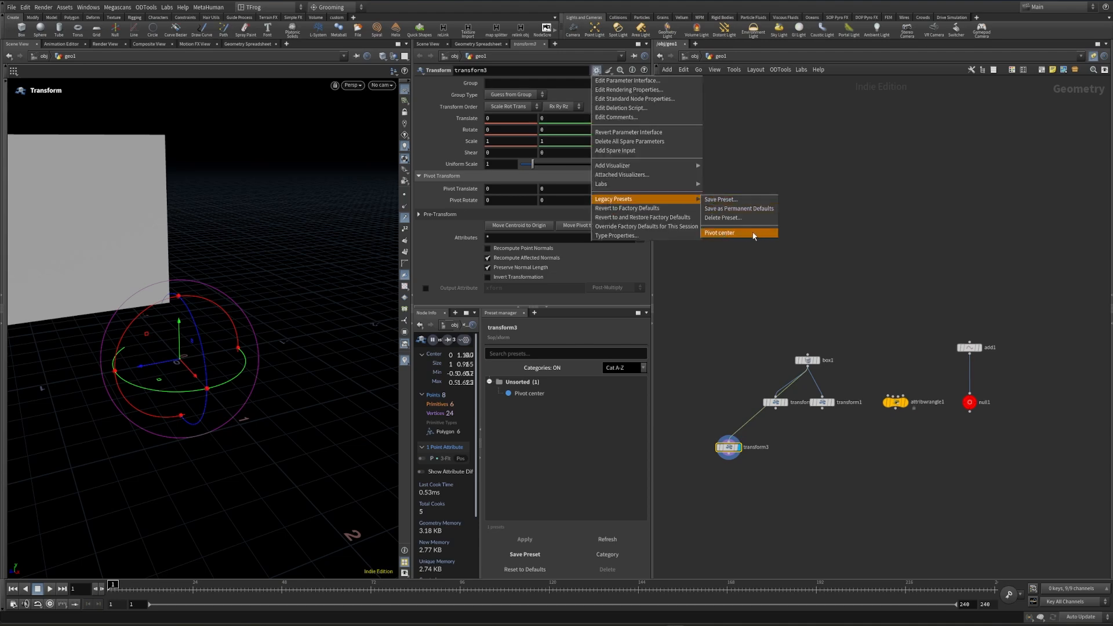
click(751, 232)
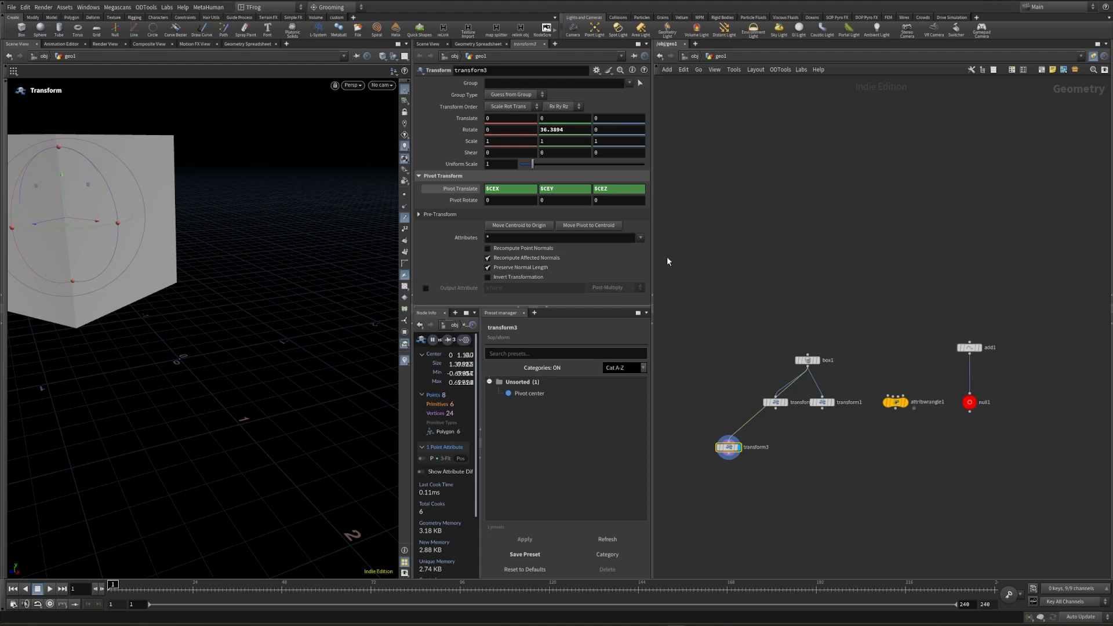
click(822, 402)
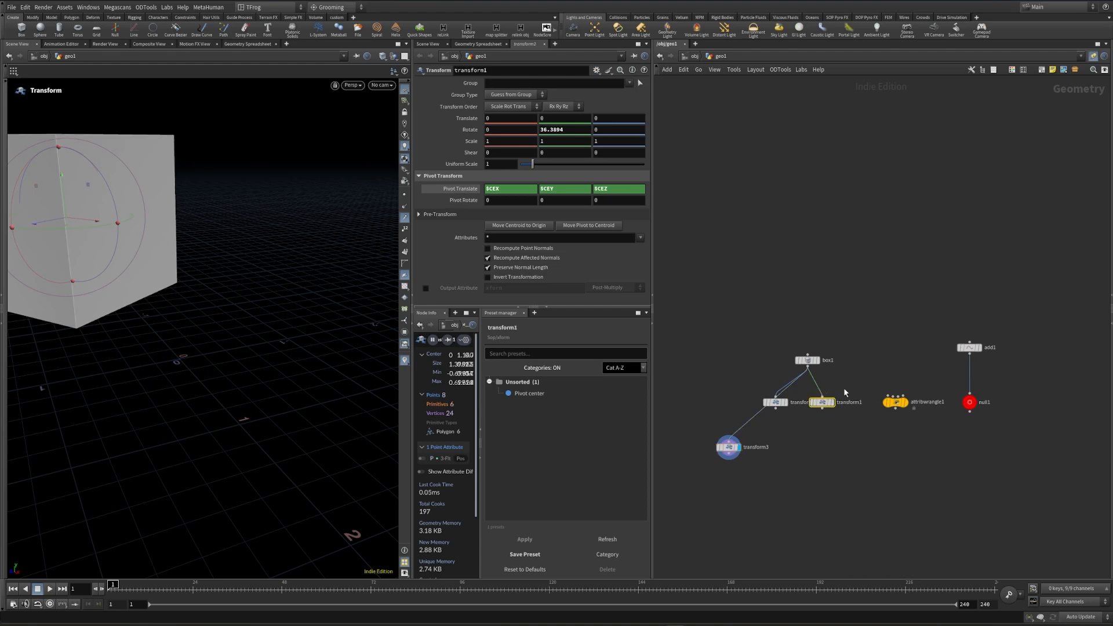
drag(815, 420, 813, 418)
click(730, 452)
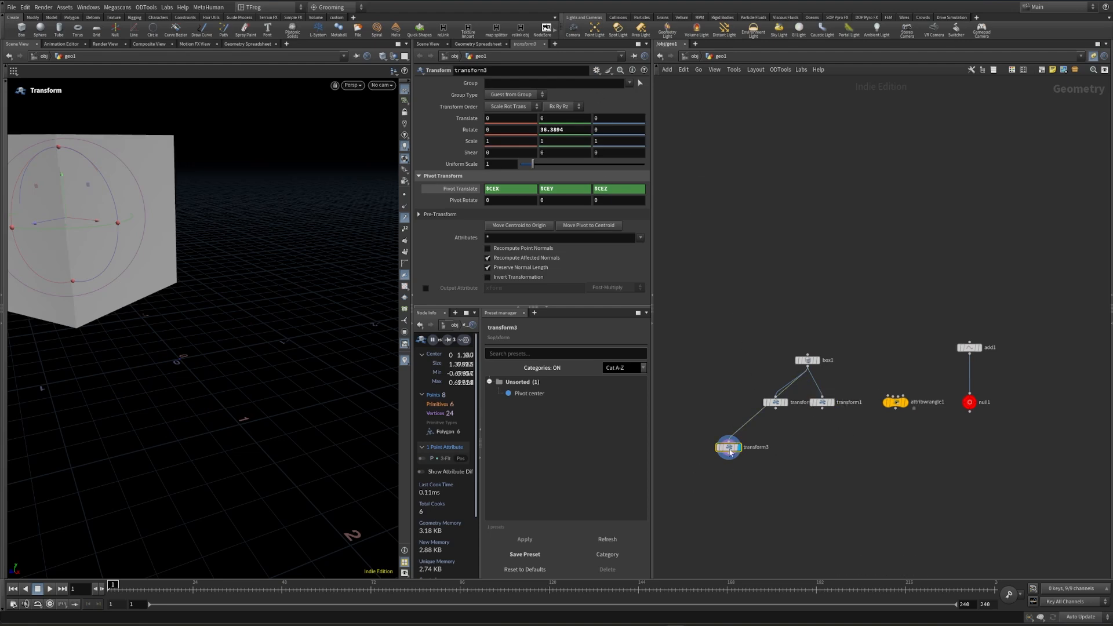
Switch the network's connection wires to the curved style.
click(708, 401)
middle_drag(713, 392, 725, 395)
key(shift+s)
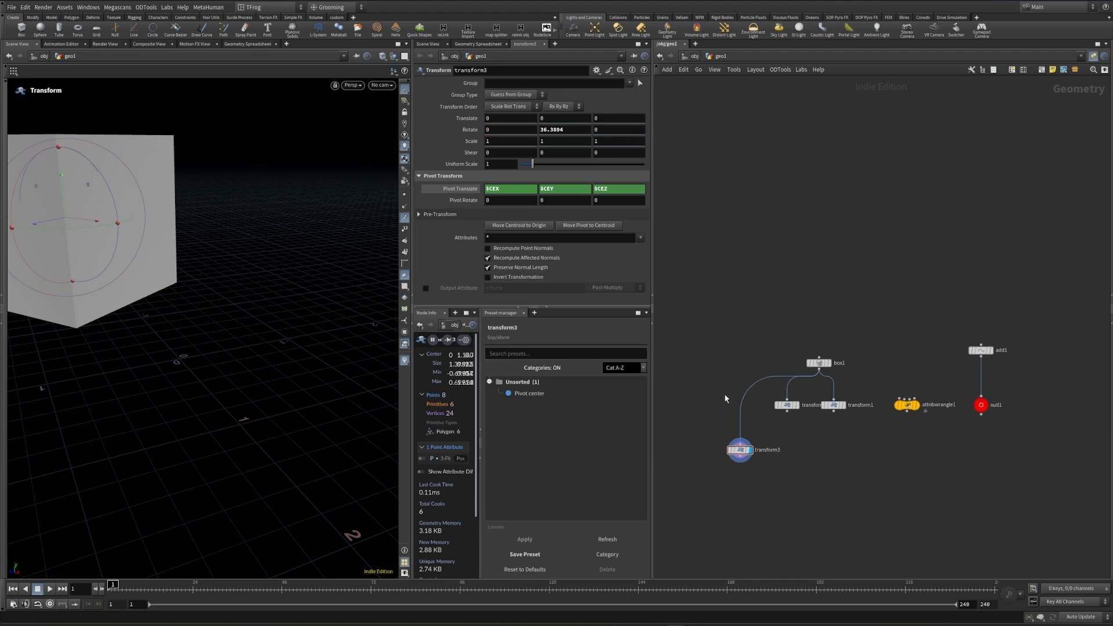
click(595, 70)
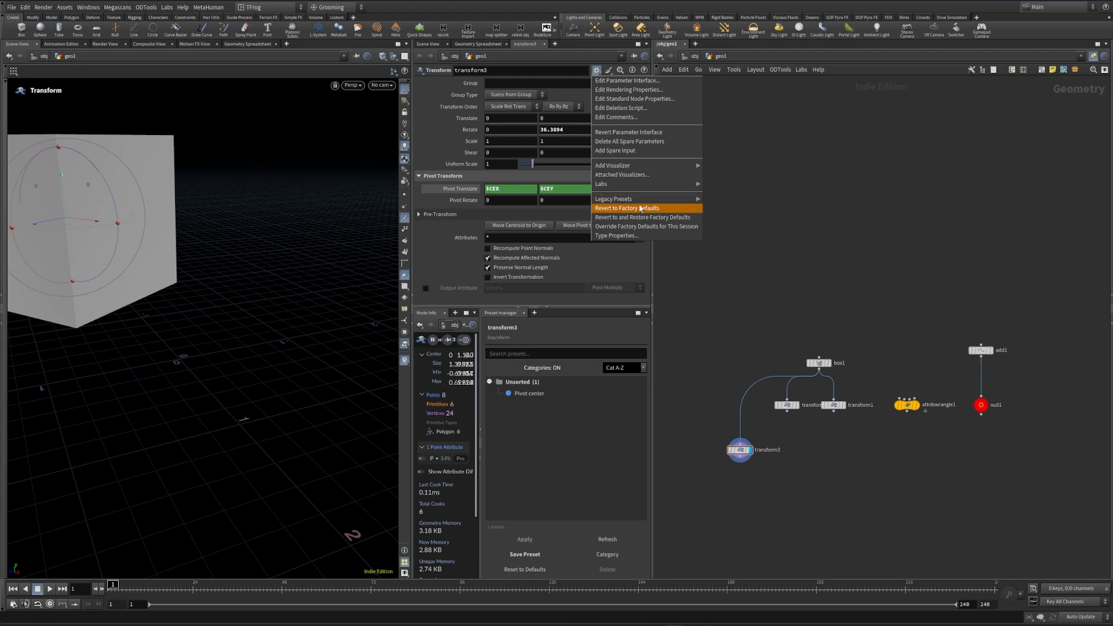
mouse_move(685, 200)
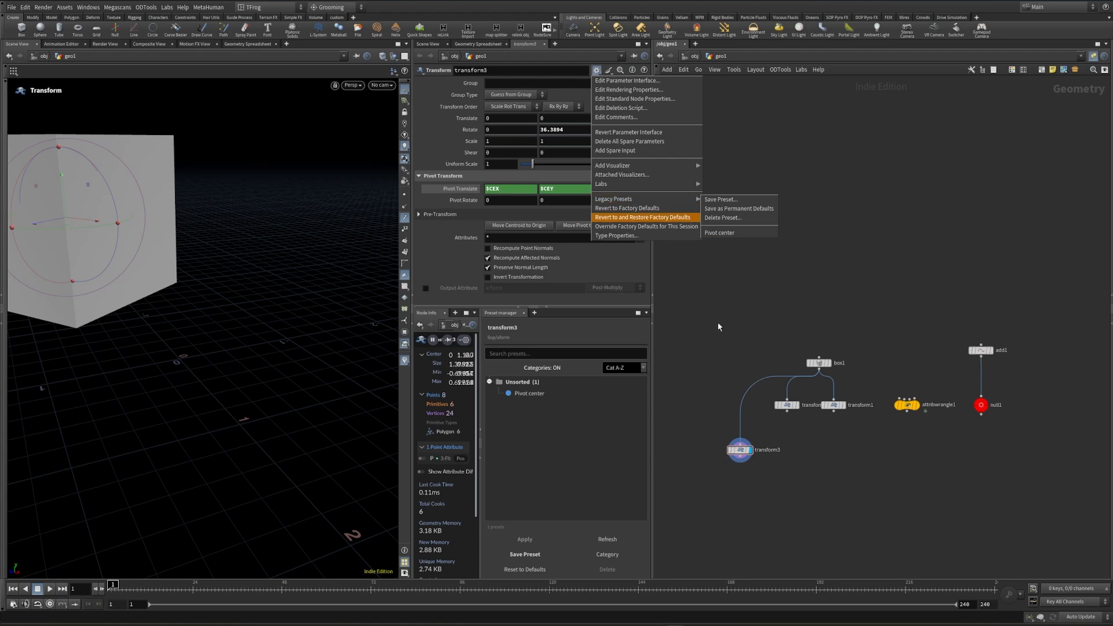
click(644, 217)
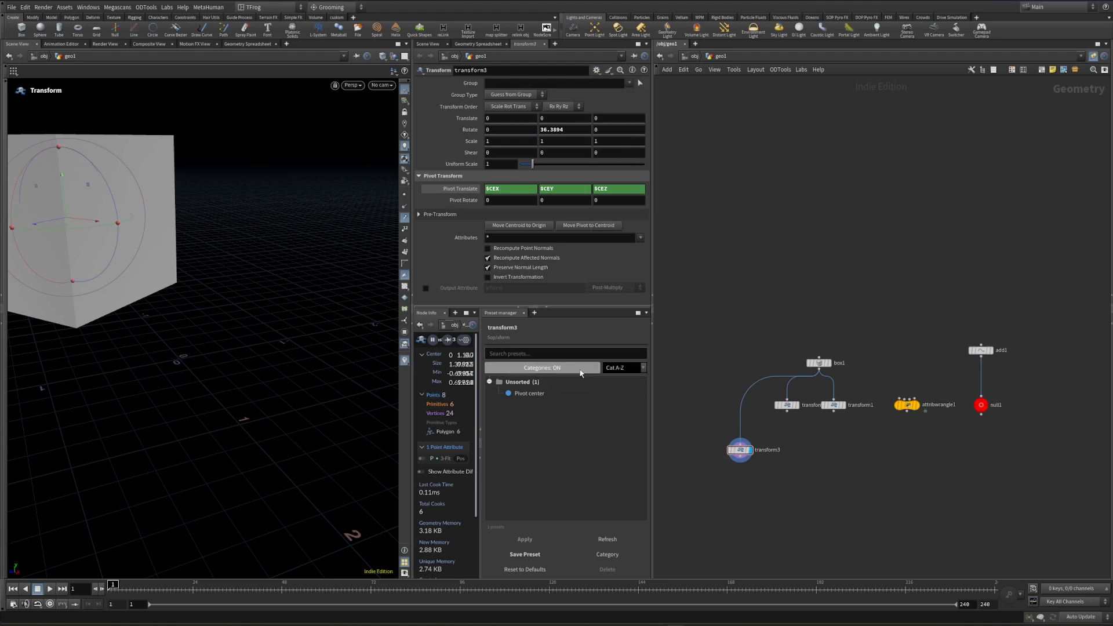
Delete the Pivot center preset in the preset manager and save transform1's settings there as "pivot center".
right_click(531, 395)
click(569, 505)
click(838, 407)
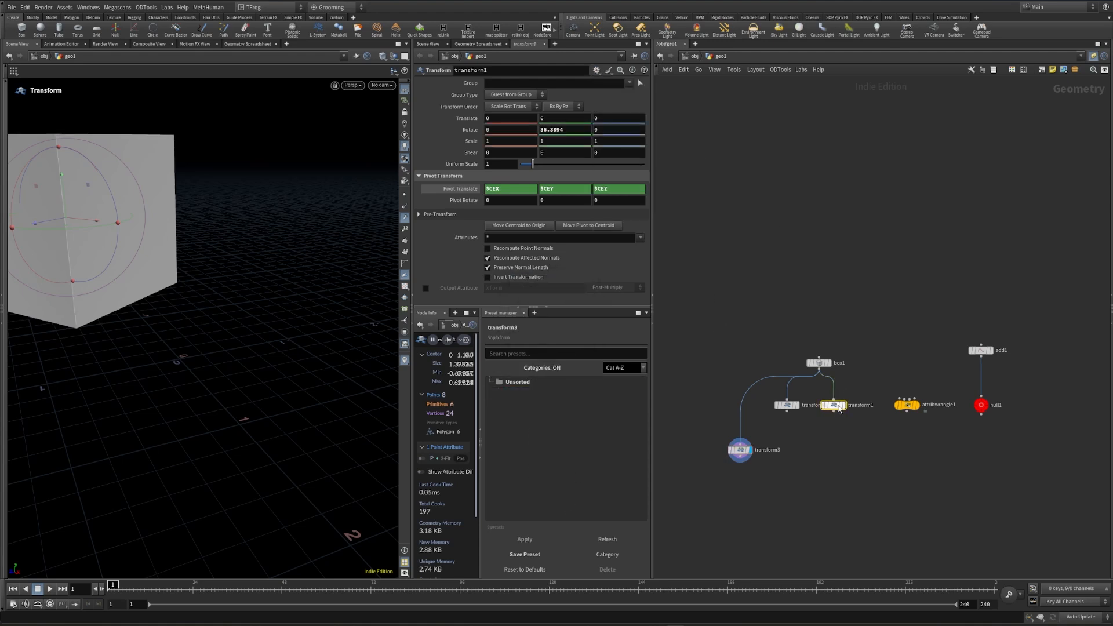
click(516, 555)
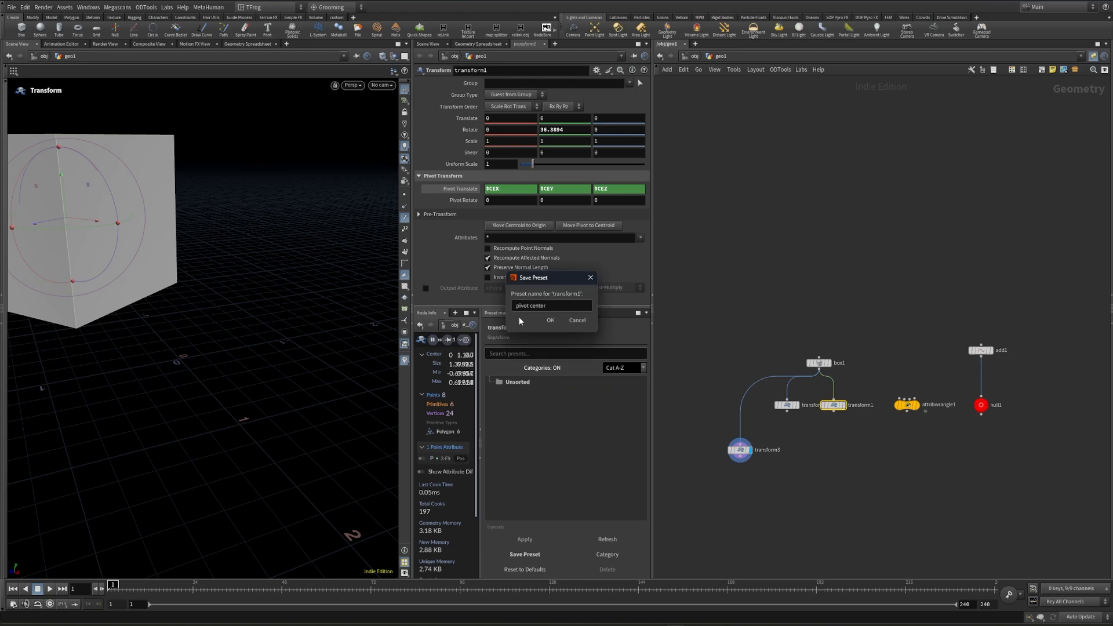
click(550, 320)
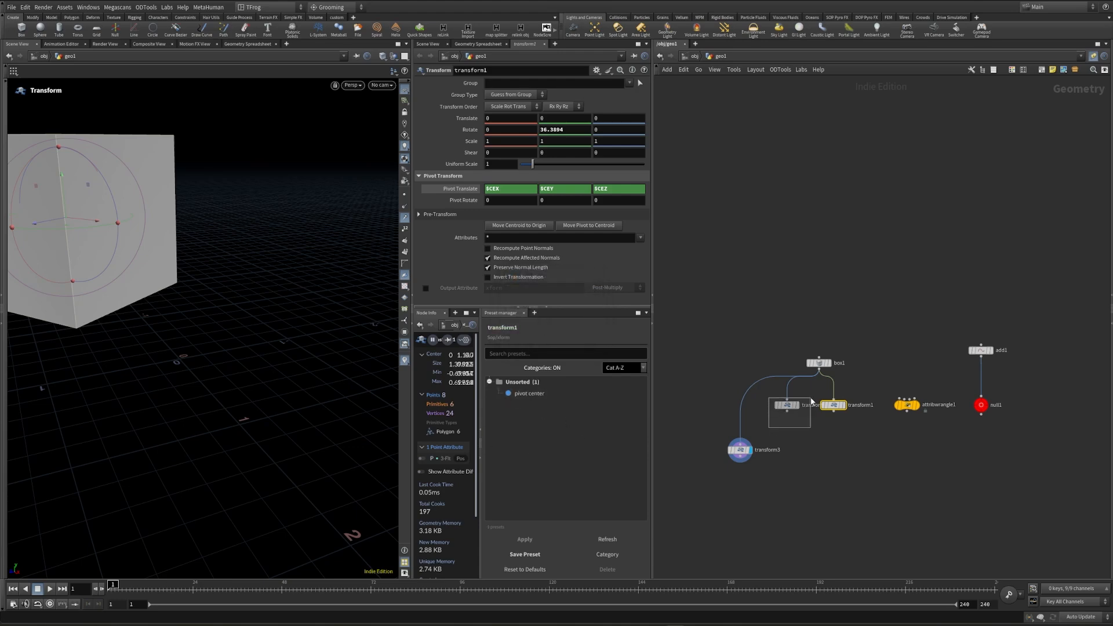
Display transform2 and apply the pivot center preset to it from the preset manager.
click(799, 405)
click(800, 406)
double_click(557, 394)
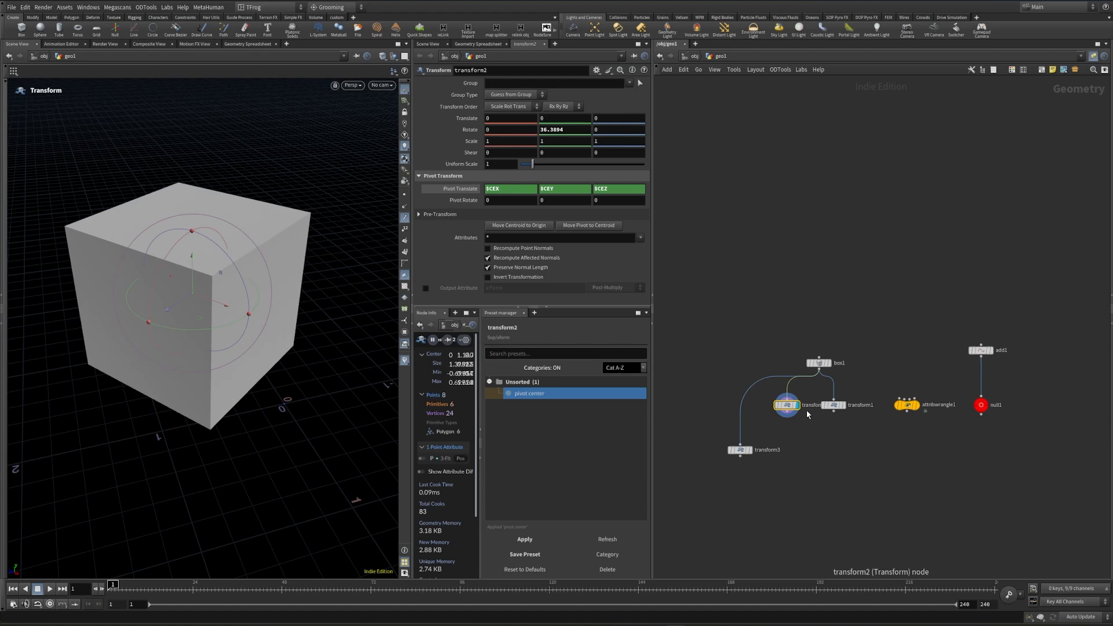
middle_drag(806, 410, 782, 406)
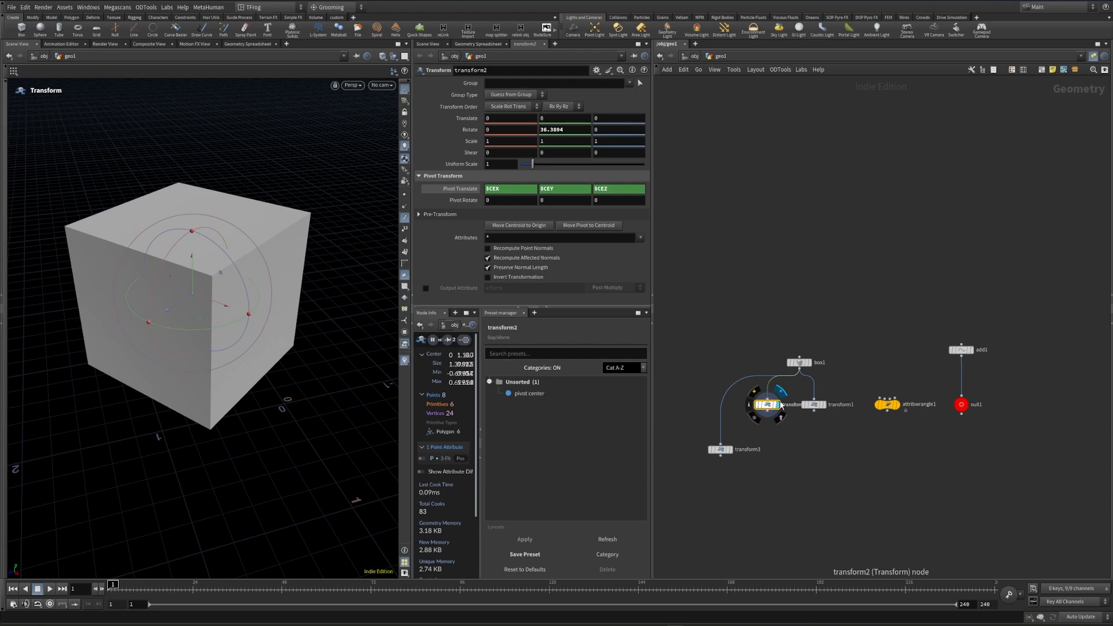
Try the path, proxy, render, Random_rot_pts and Scatter presets on attribwrangle1 and reset the node to its defaults.
click(887, 404)
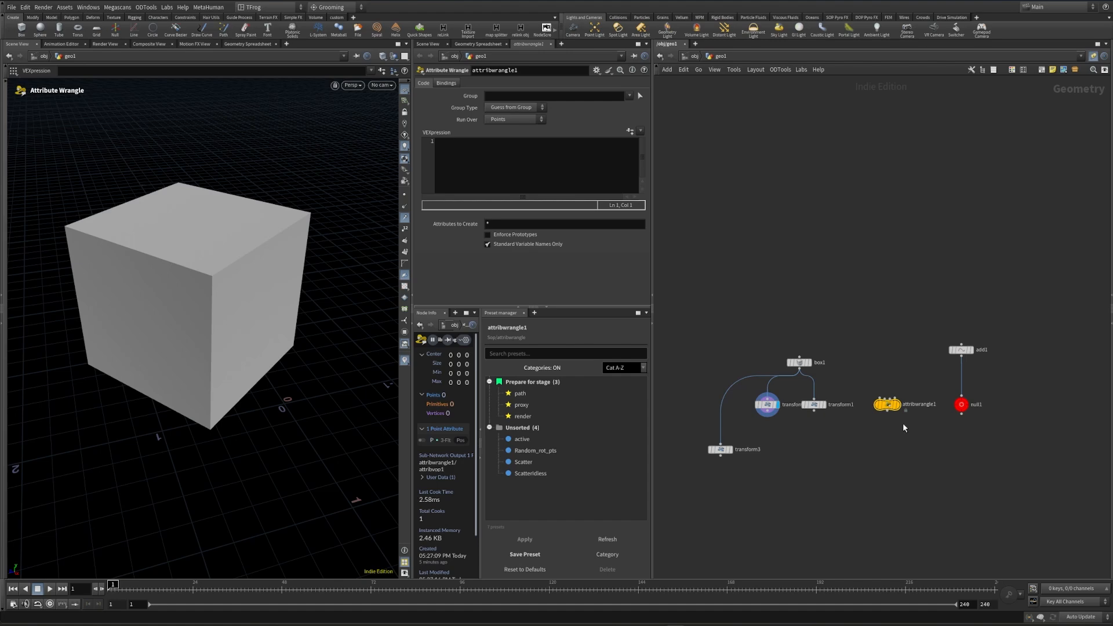
double_click(522, 393)
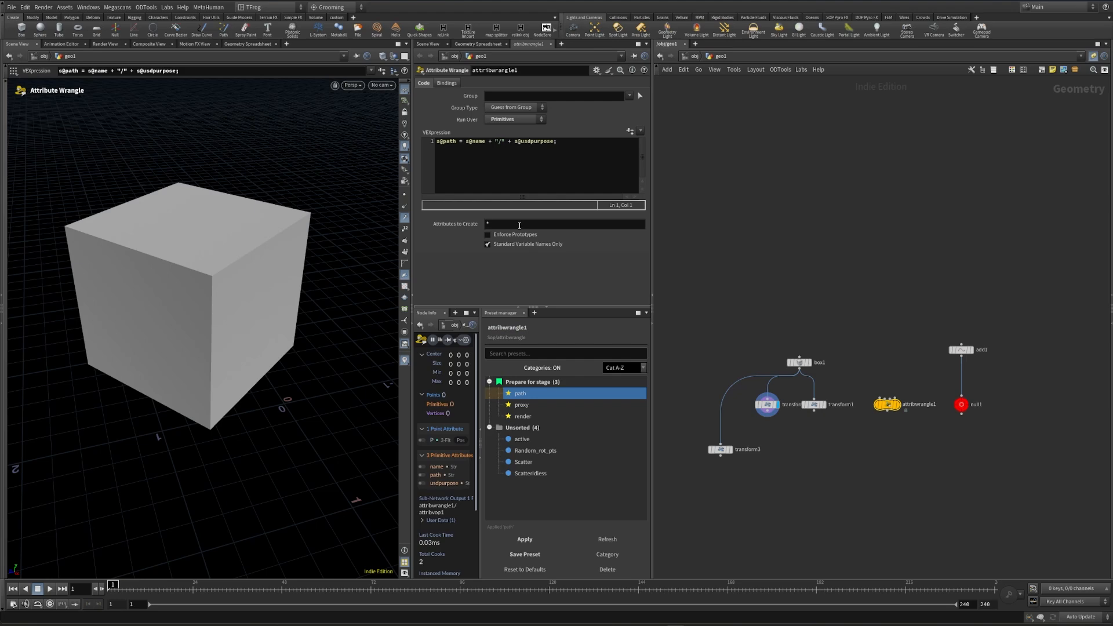
double_click(521, 404)
double_click(525, 416)
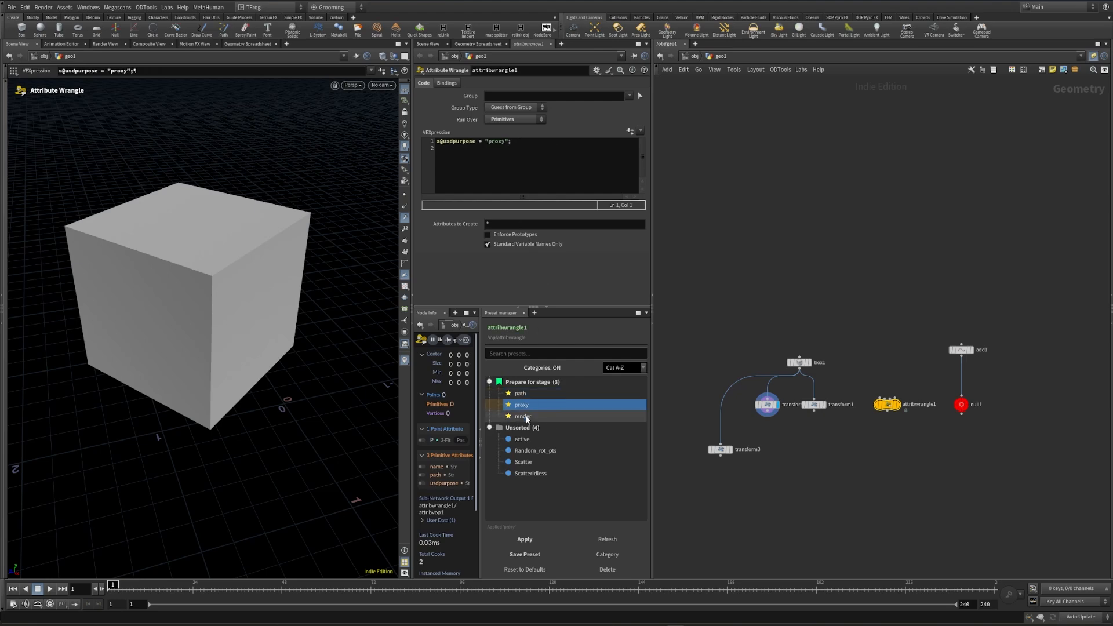
double_click(538, 451)
double_click(535, 463)
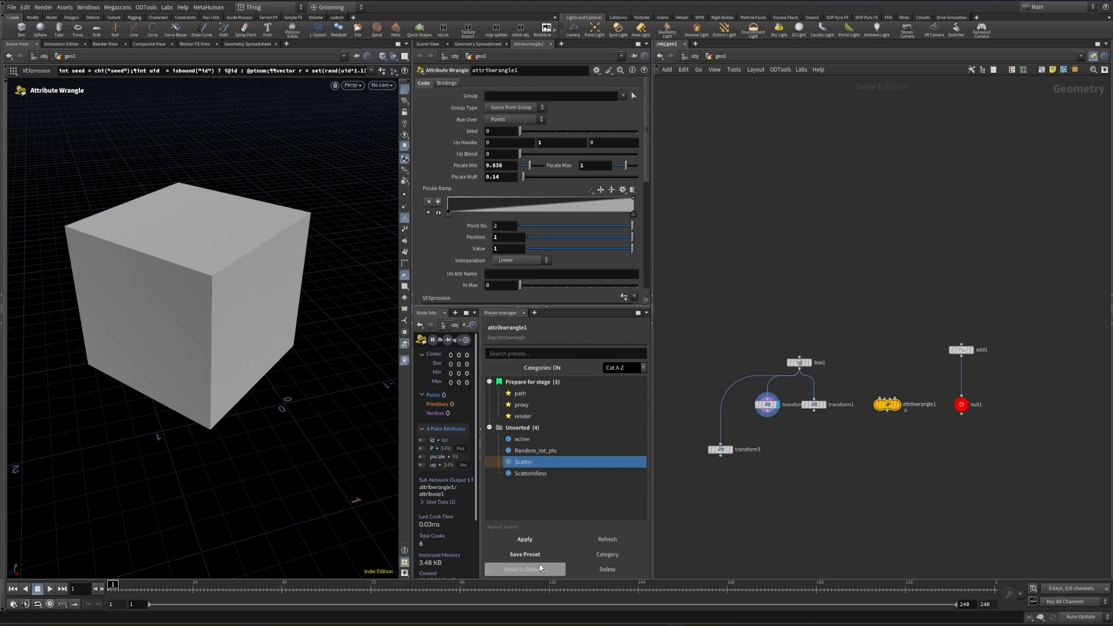
click(497, 575)
click(540, 317)
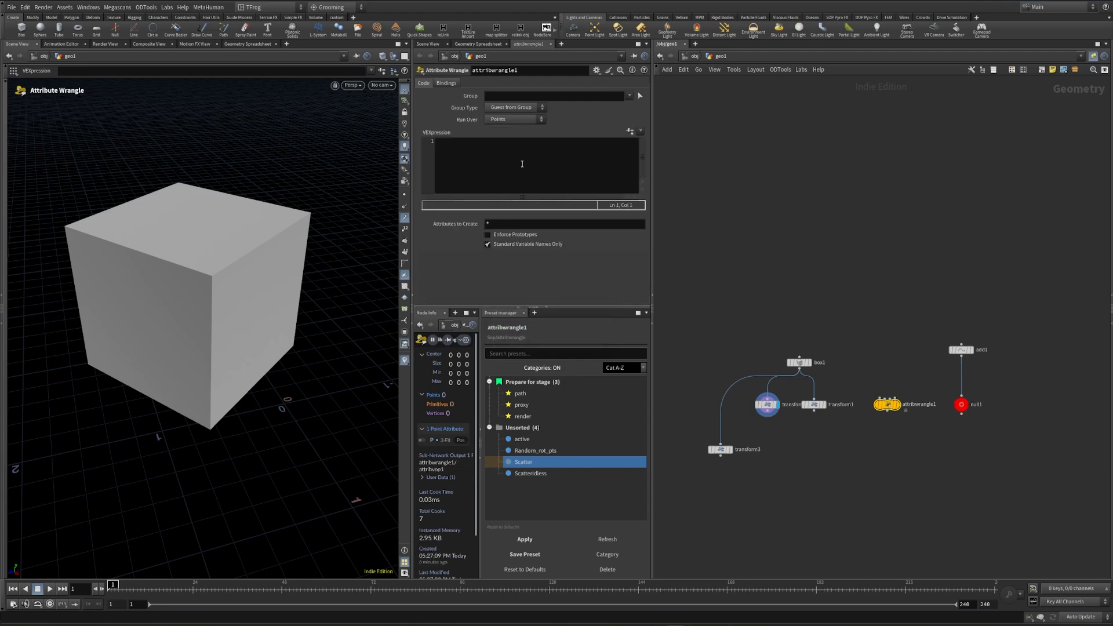
Create a new preset category named "Scatter" for the Attribute Wrangle presets.
click(603, 555)
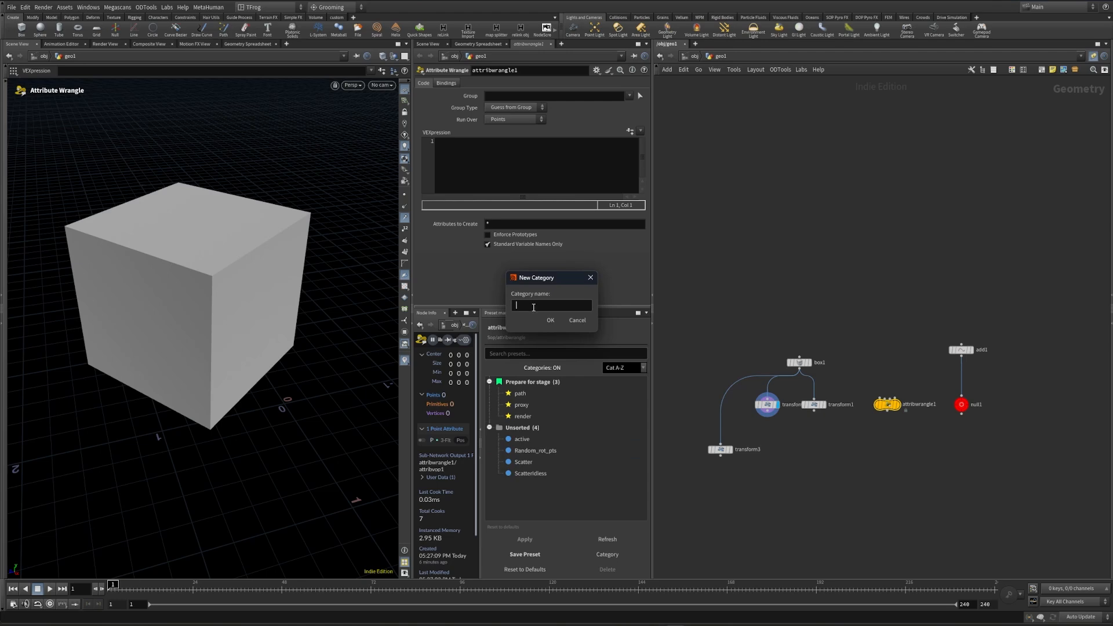
text(Scatter)
key(Return)
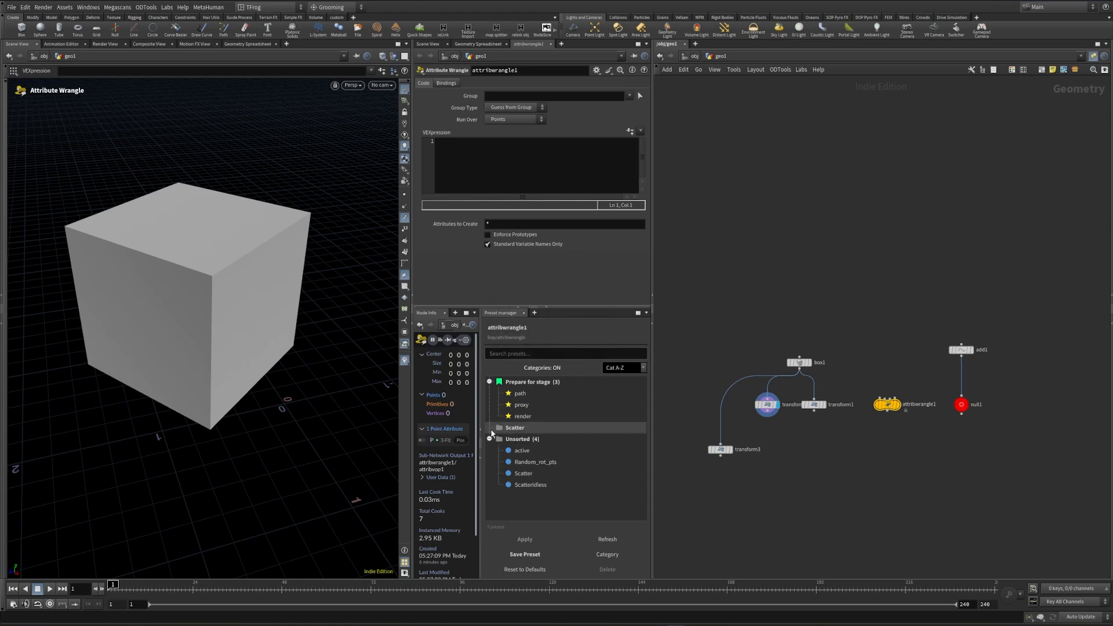
Set the Scatter category's color to yellow and move the Scatter and Scatteridless presets into it.
right_click(518, 427)
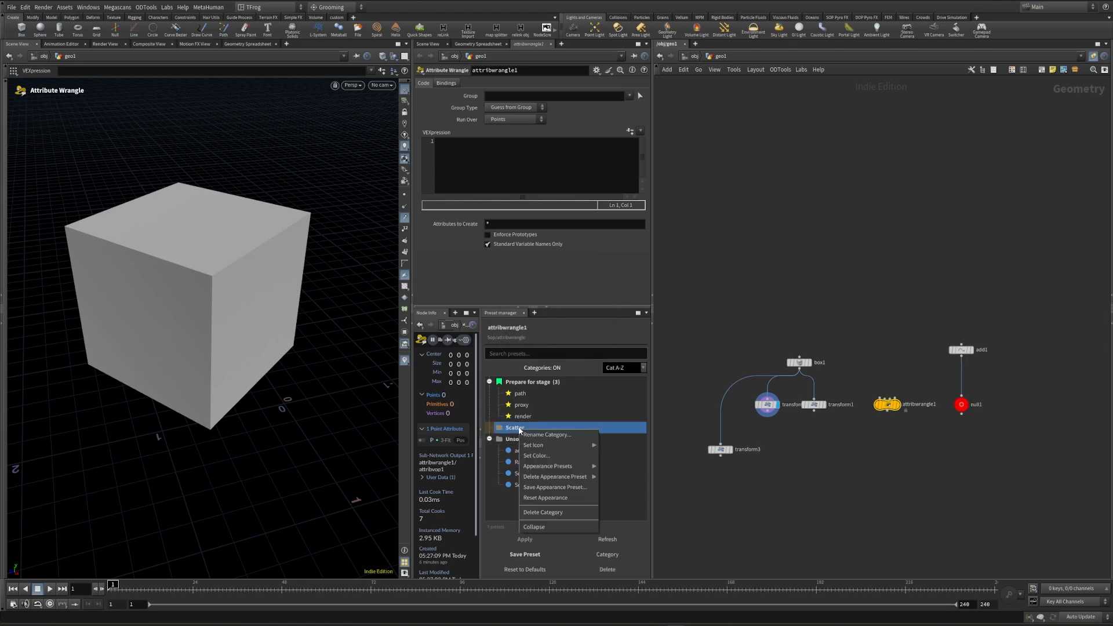
mouse_move(584, 477)
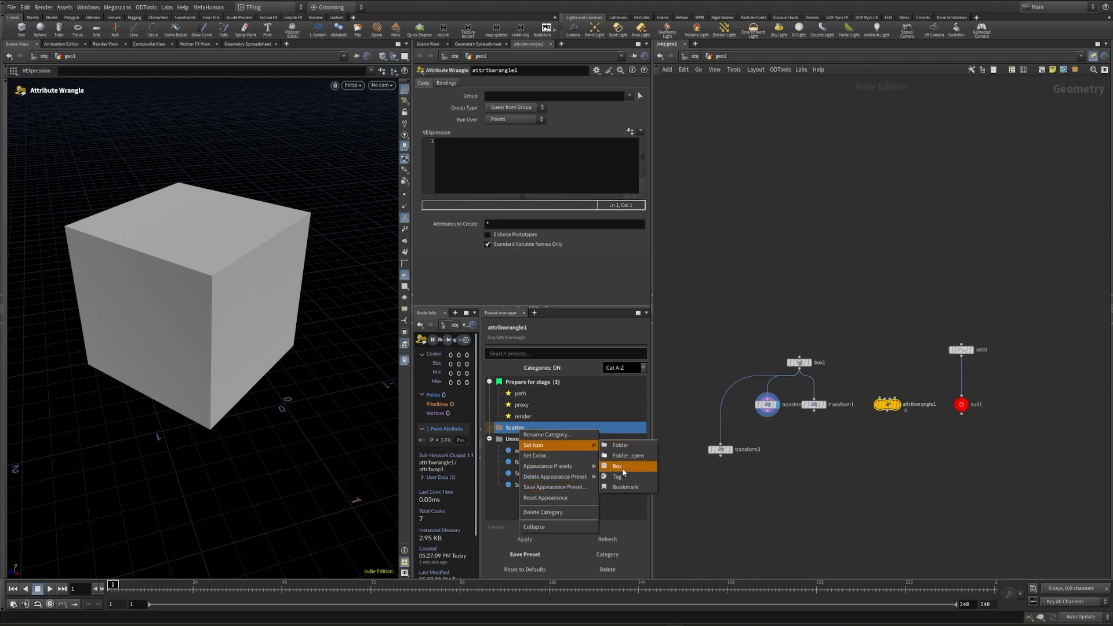
click(585, 458)
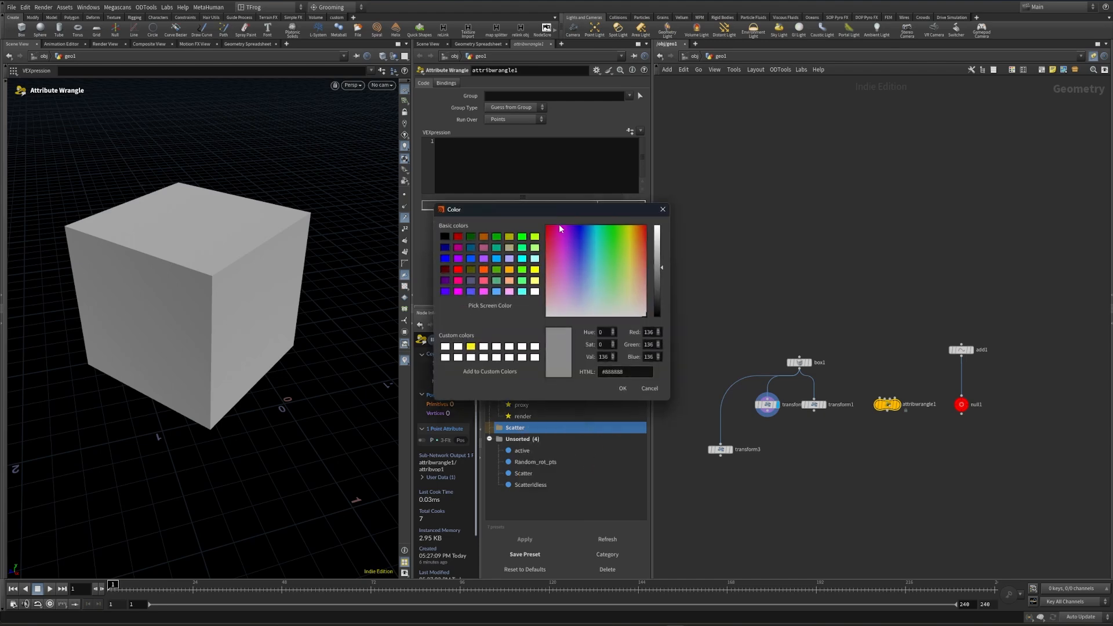
click(535, 270)
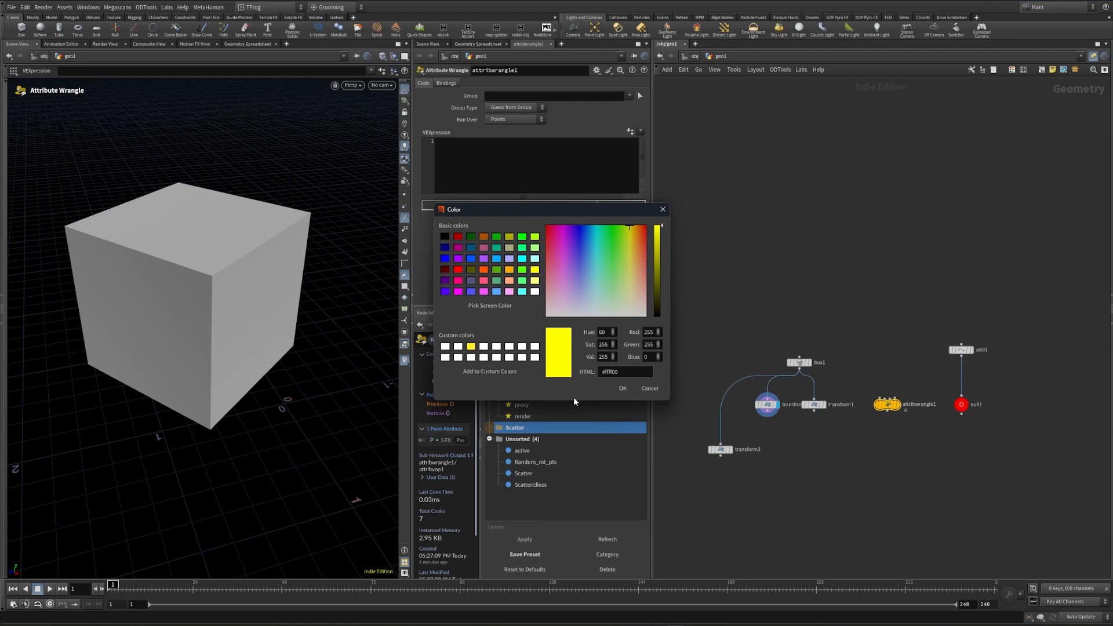
click(619, 388)
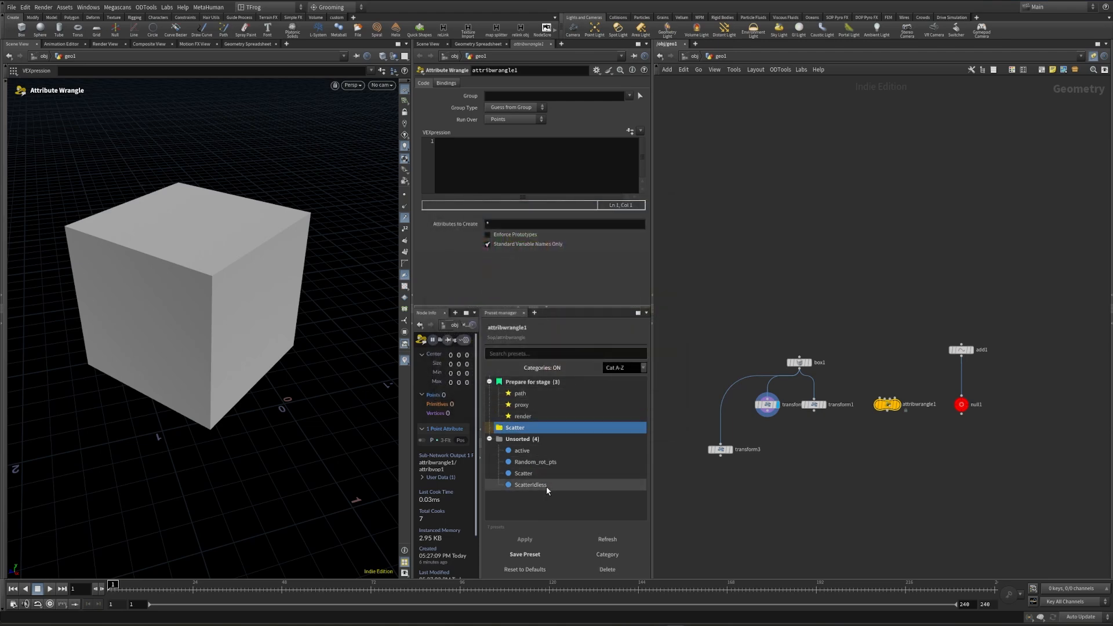
drag(550, 473, 578, 432)
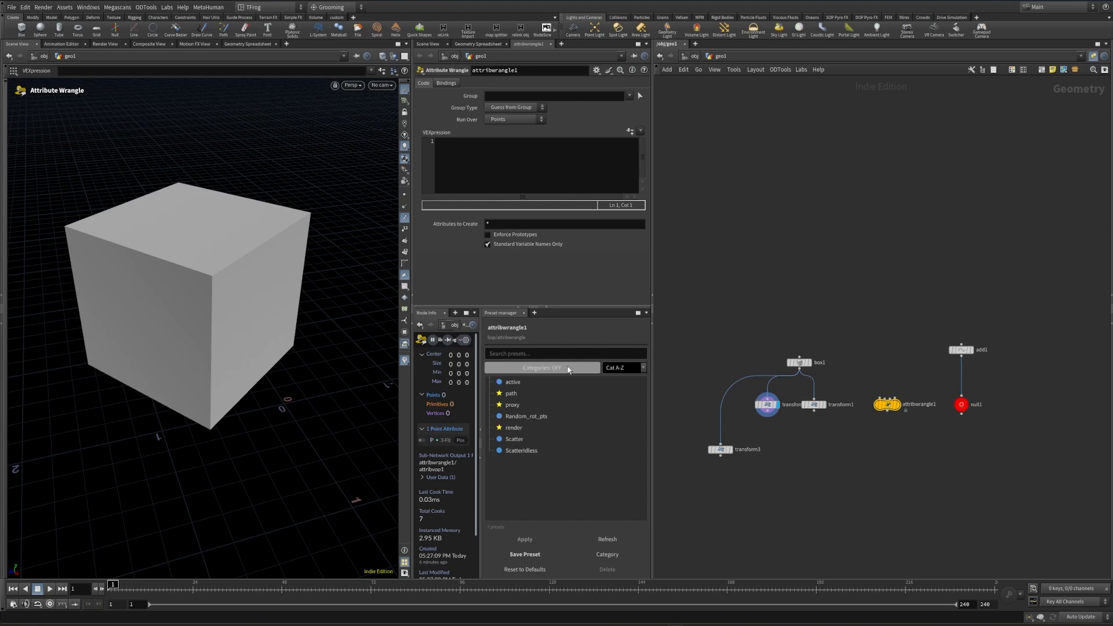
Give the Scatter preset in the Scatter category a Diamond icon and an orange color.
click(552, 441)
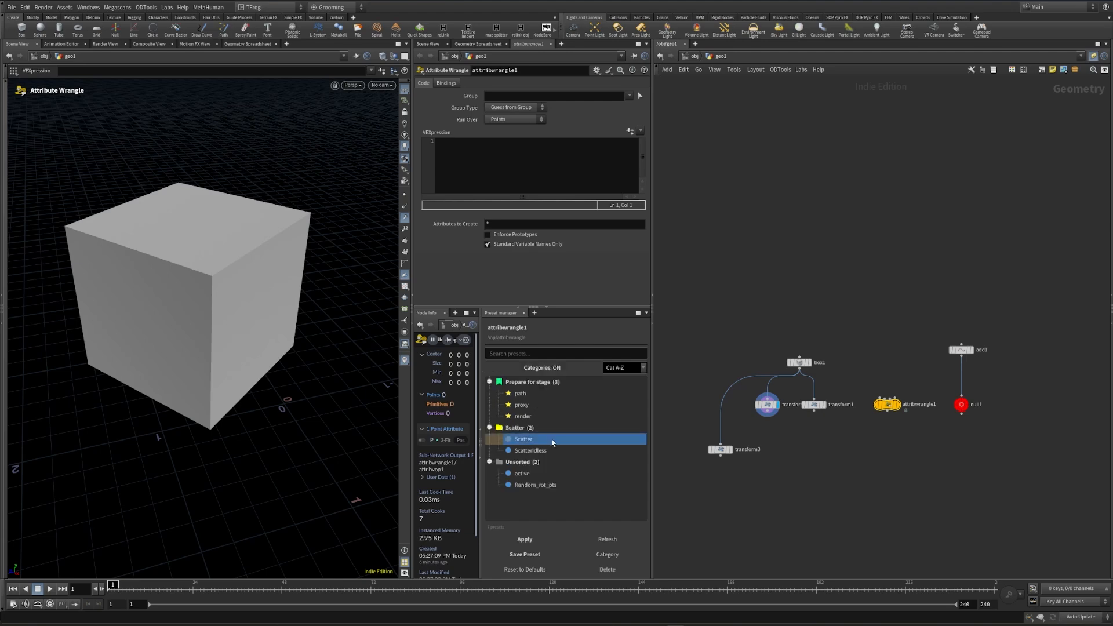
right_click(552, 438)
mouse_move(582, 483)
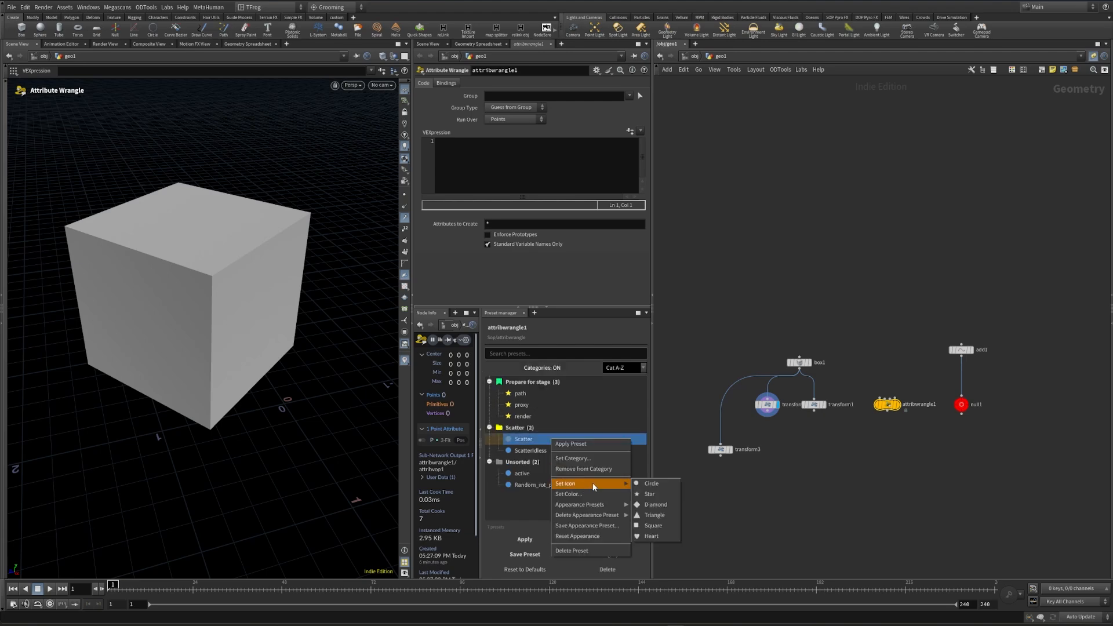
click(648, 503)
right_click(504, 438)
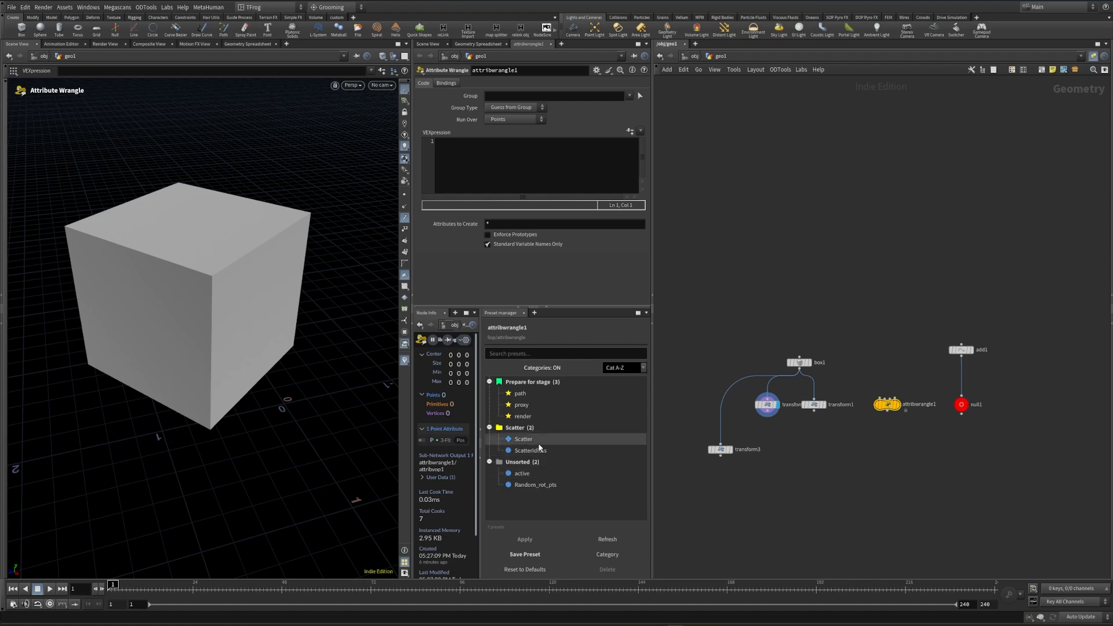
click(606, 508)
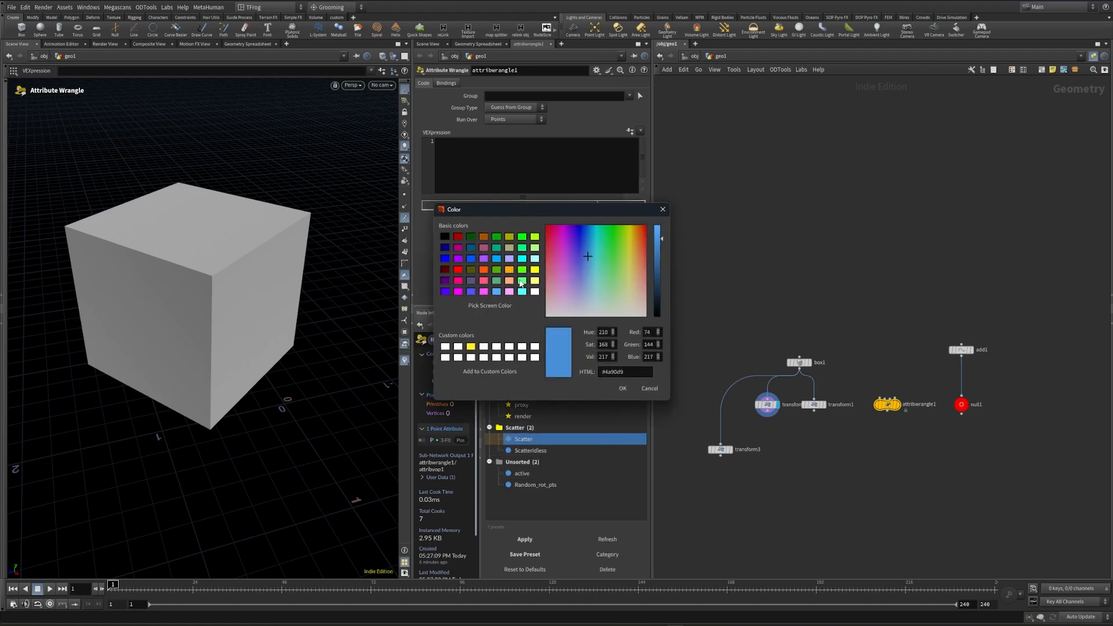
click(485, 270)
click(620, 386)
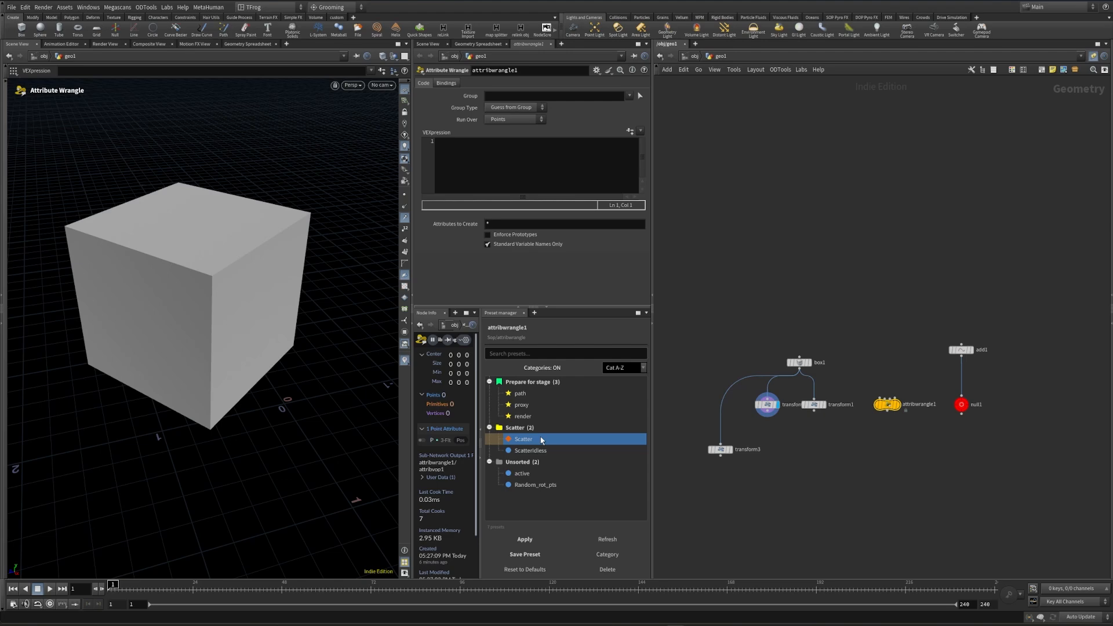
Save the Scatter preset's icon and color as an appearance preset named "orange diamond".
right_click(542, 439)
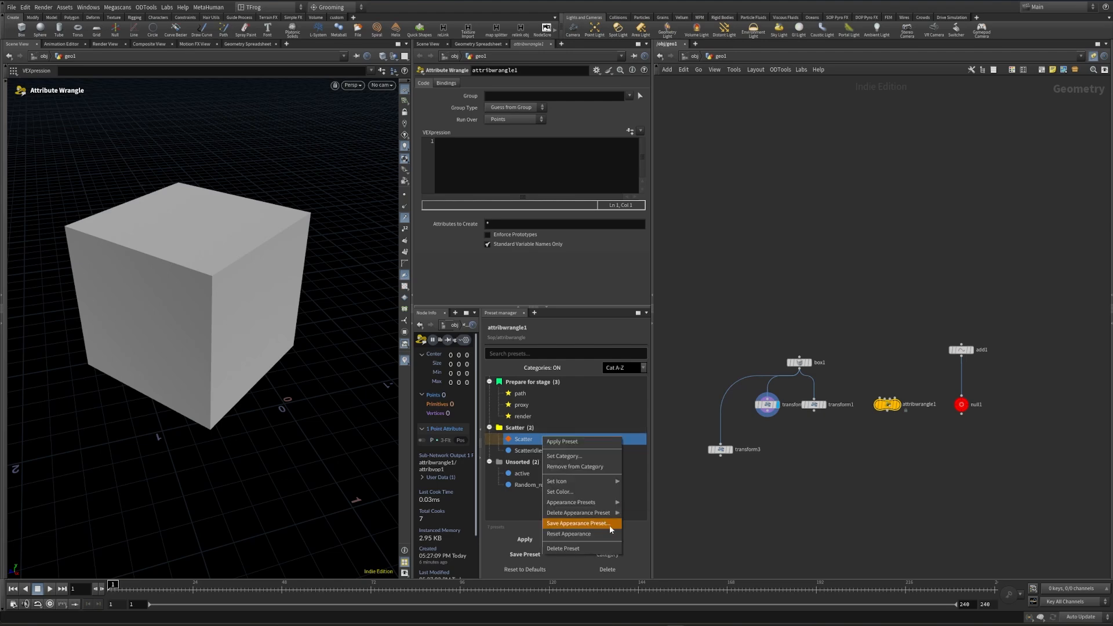
click(610, 525)
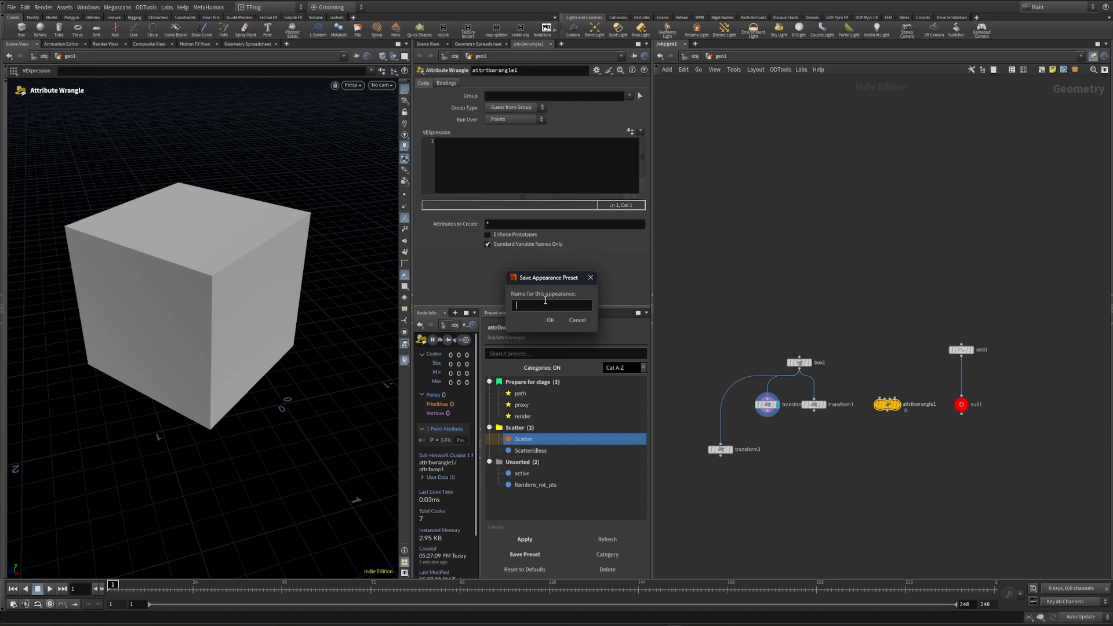
text(orange diamond)
click(550, 321)
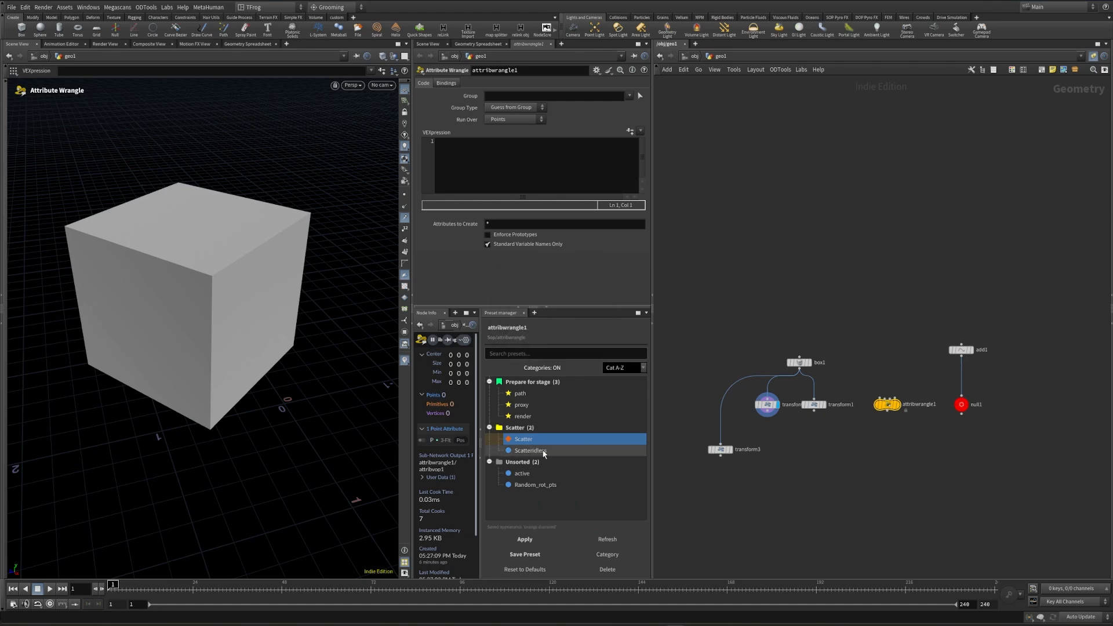
Apply the "orange diamond" appearance preset to the Scatteridless preset.
click(565, 451)
right_click(565, 451)
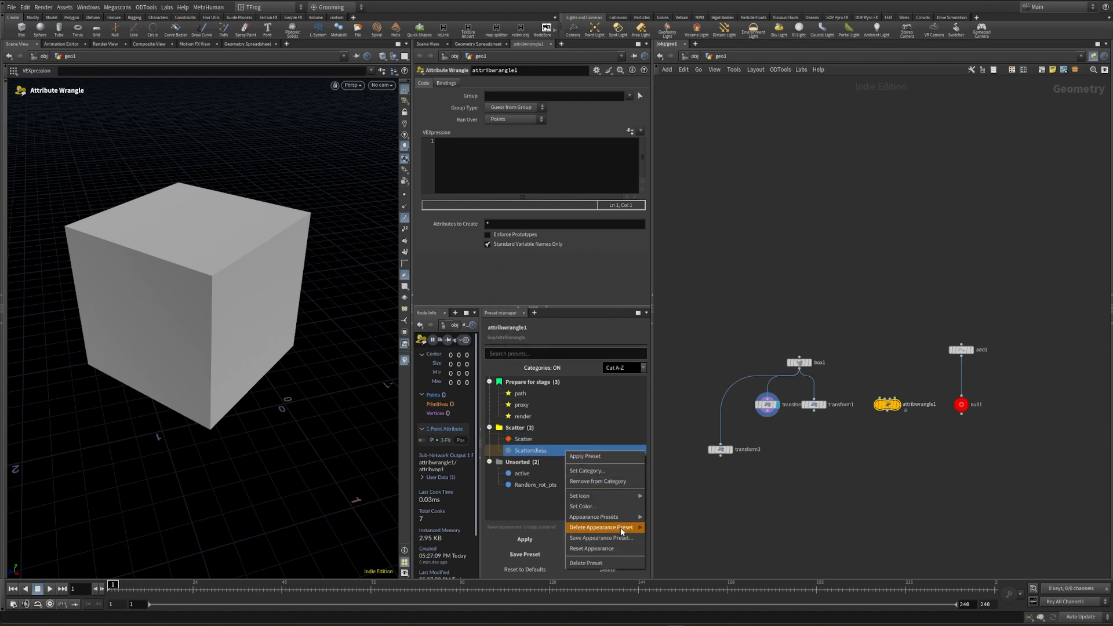
mouse_move(623, 520)
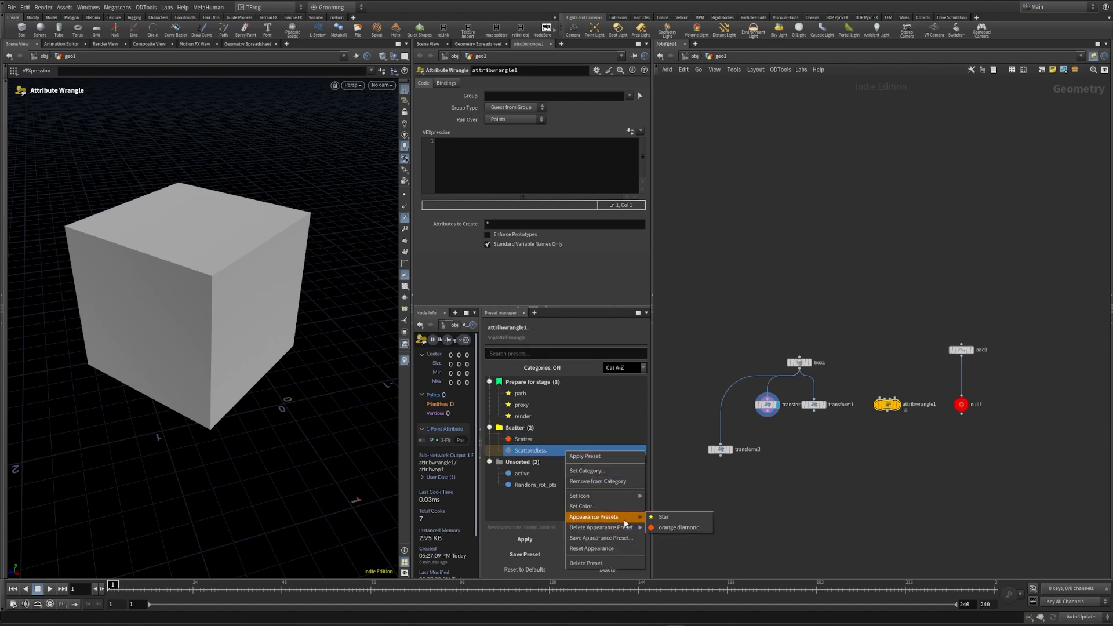
click(684, 529)
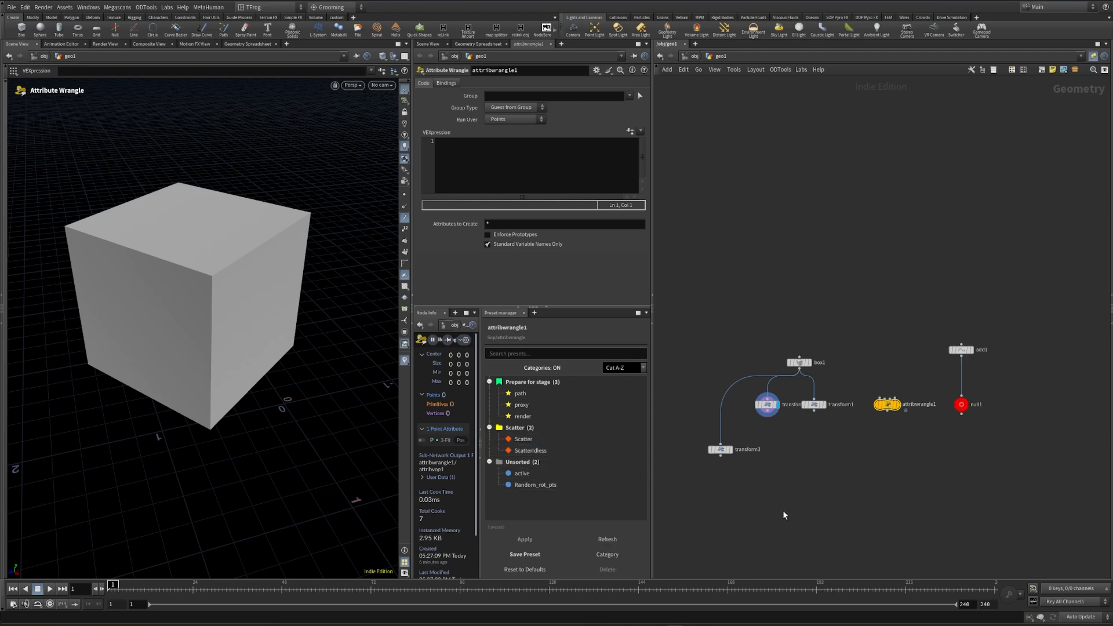
Move the transform3 node up roughly level with the other transform nodes in the network.
drag(720, 450, 701, 410)
click(700, 410)
Search the presets for "path" and apply the path preset to attribwrangle1.
click(537, 393)
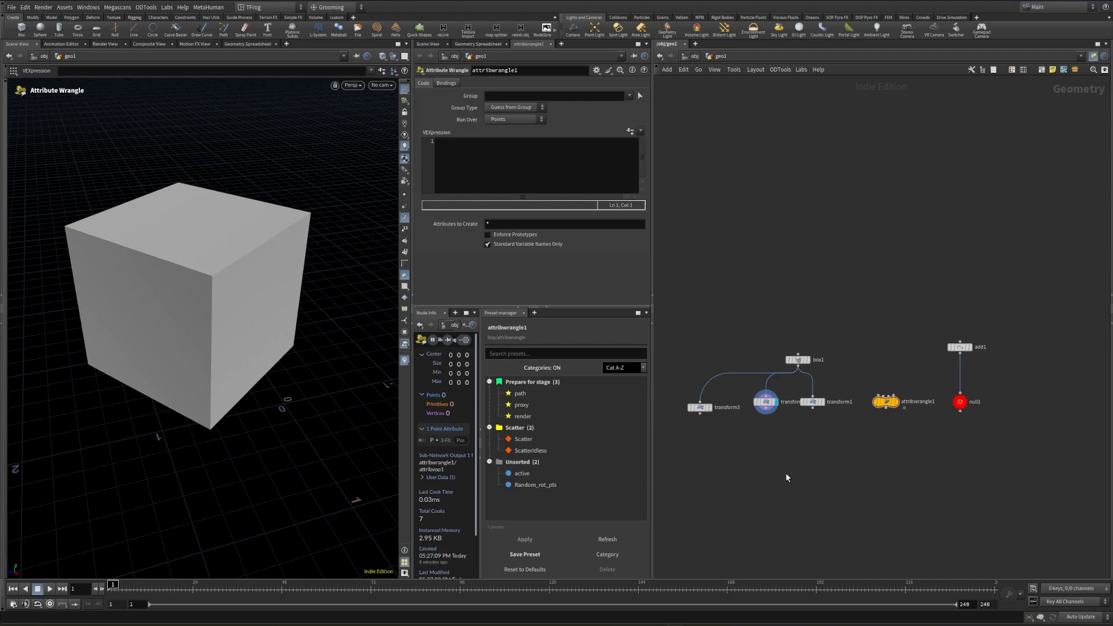
click(537, 353)
text(path)
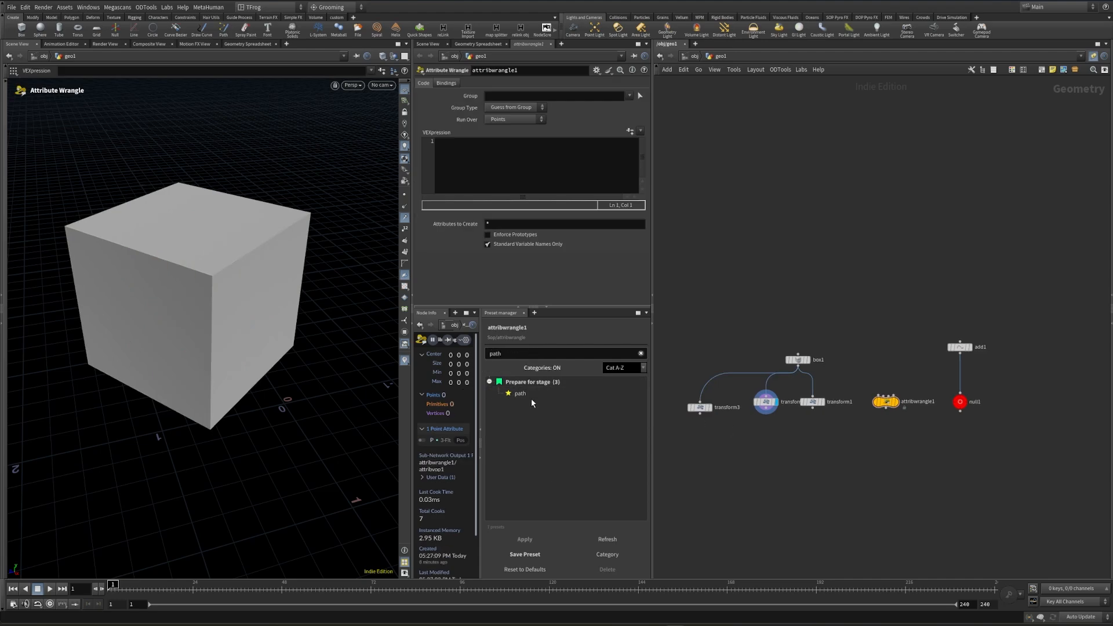
double_click(547, 393)
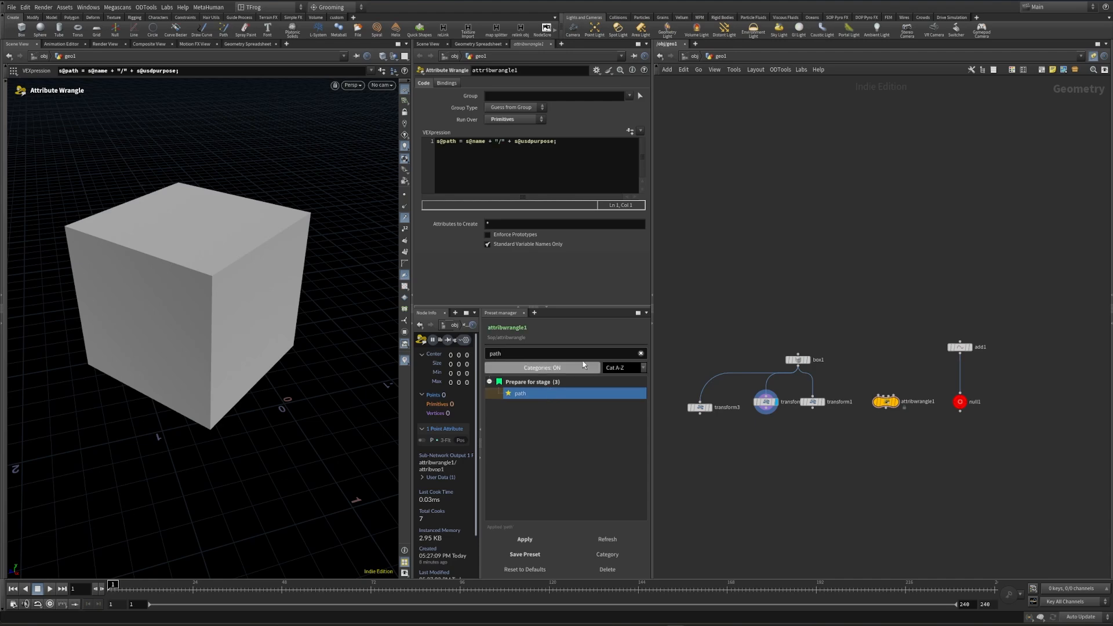